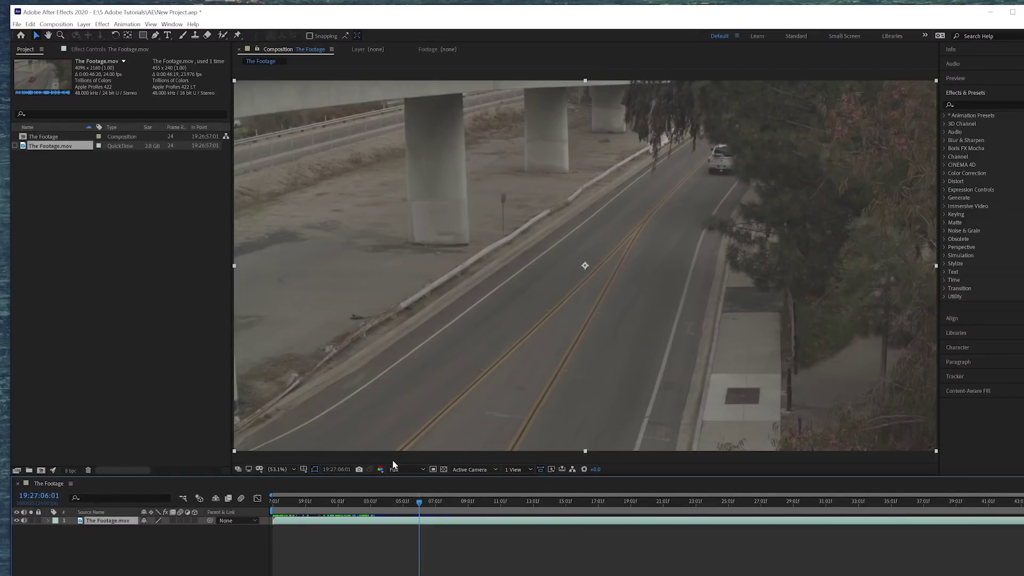
Step: Switch the road footage to its proxy and scrub to where a white car appears
drag(420, 502, 330, 515)
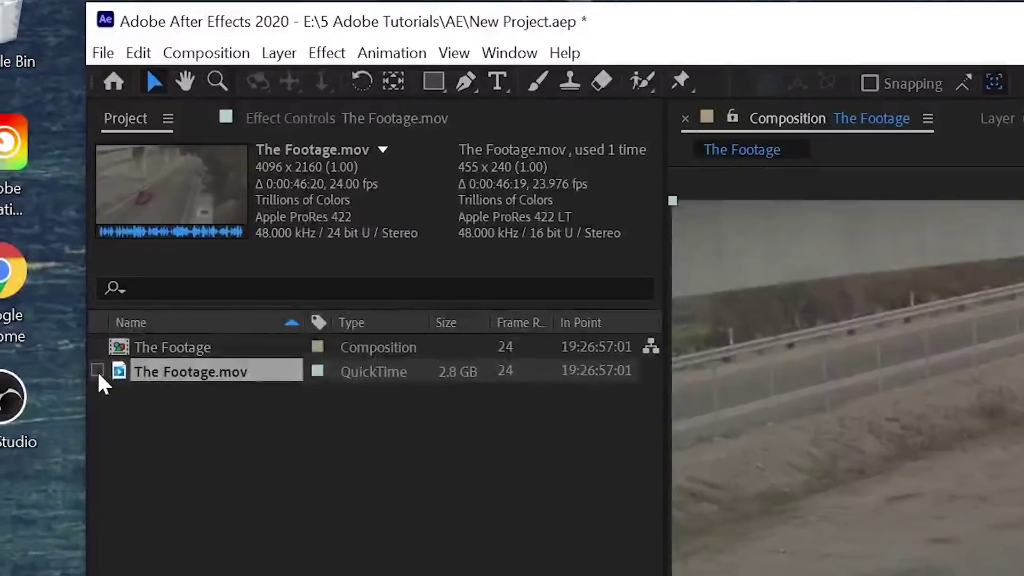
click(97, 370)
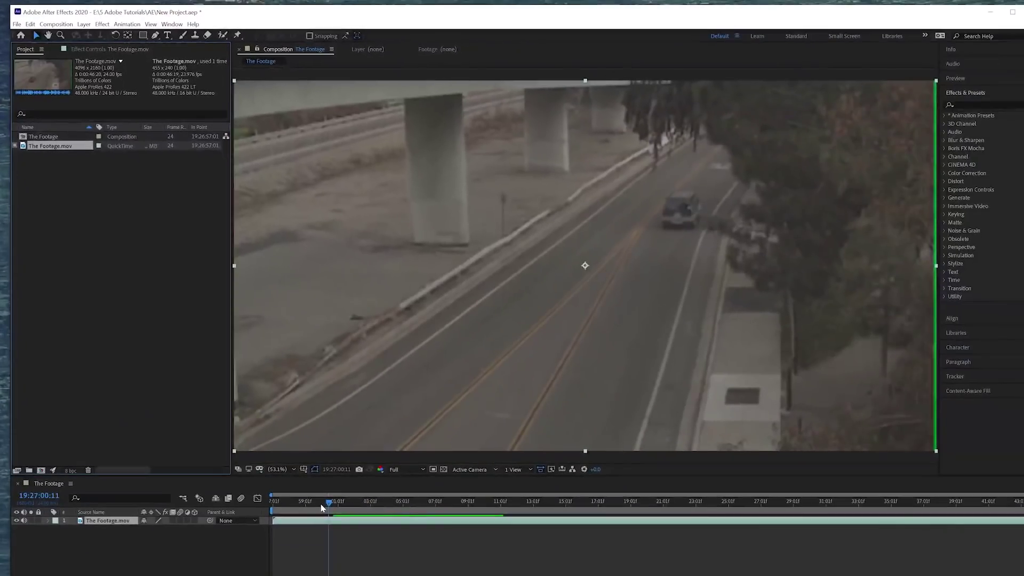
mouse_move(323, 509)
mouse_down()
mouse_move(279, 510)
mouse_move(304, 513)
mouse_up()
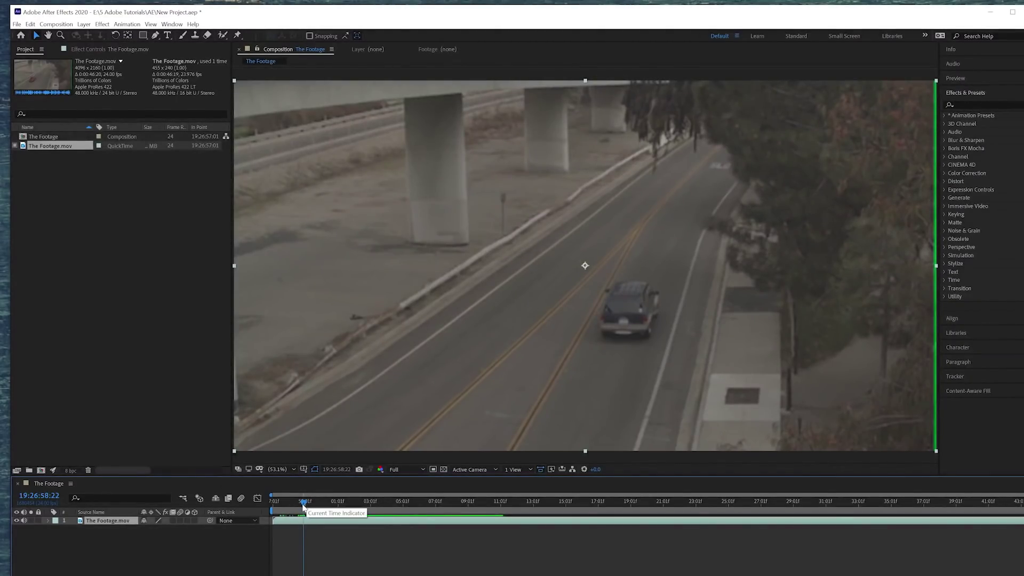
drag(303, 506, 731, 501)
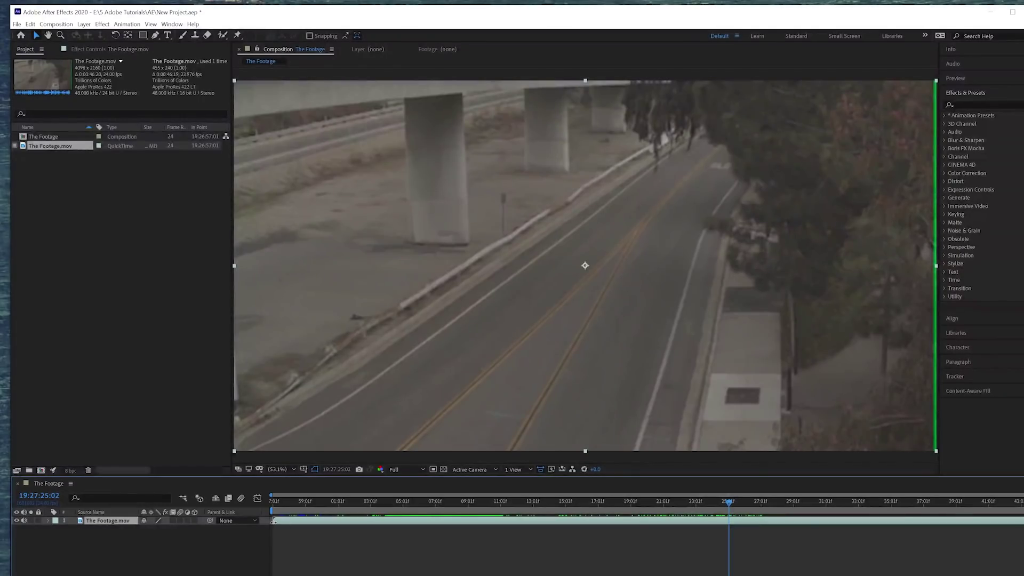
Step: Trim the road layer's in and out points down to a short clip
drag(309, 520, 713, 532)
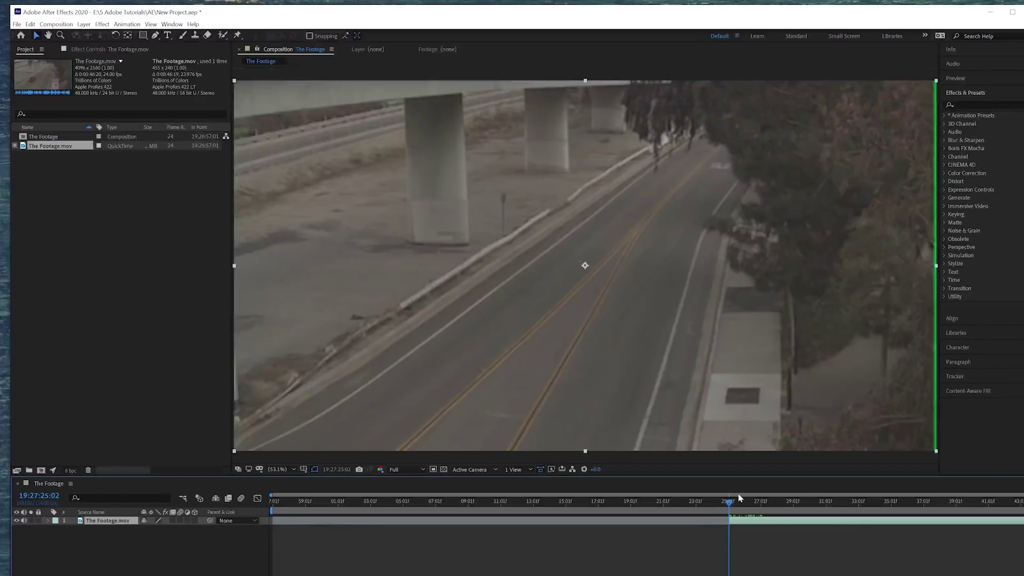
drag(735, 508, 779, 509)
drag(847, 511, 854, 510)
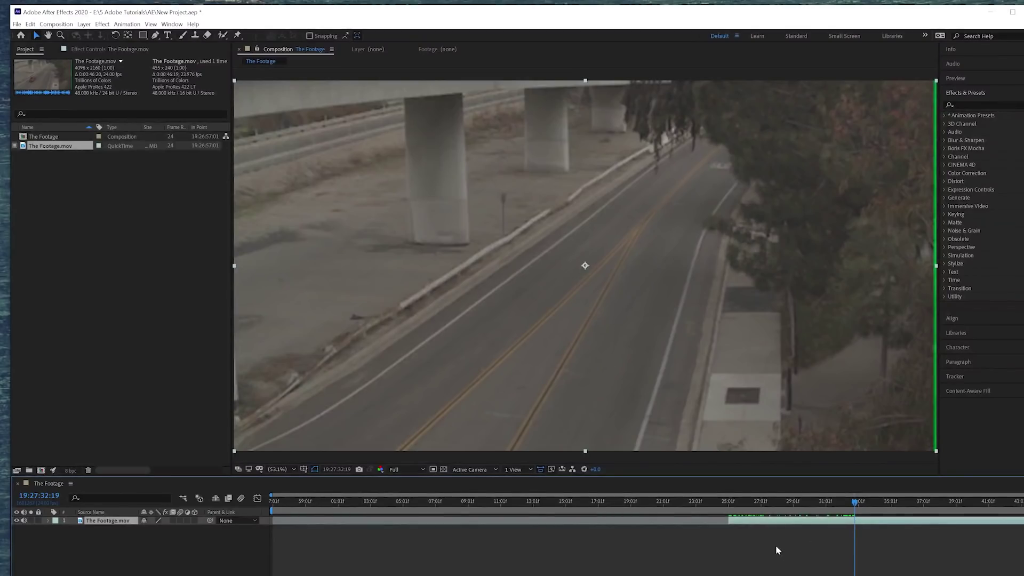
key(alt+bracketright)
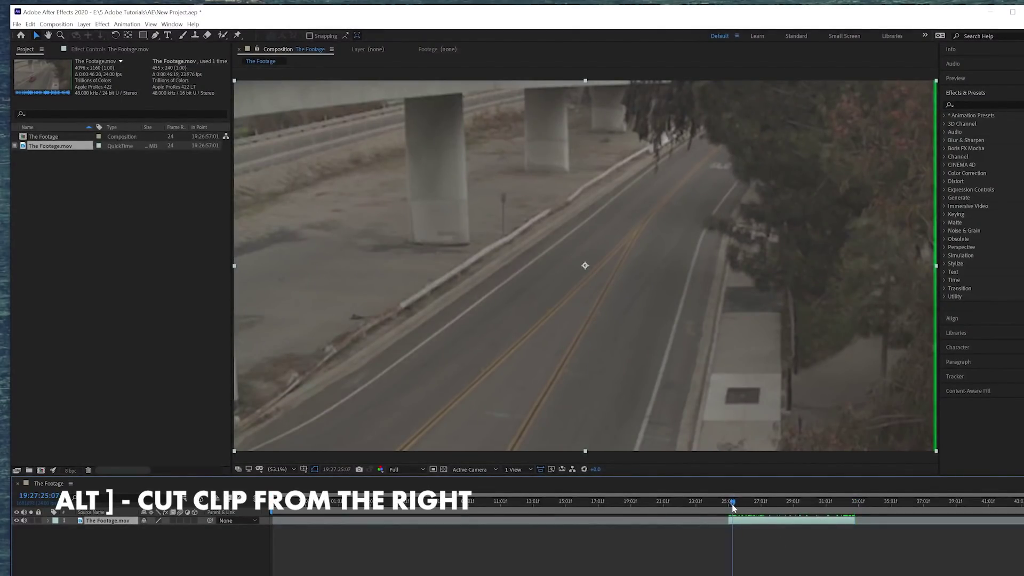
key(alt+bracketleft)
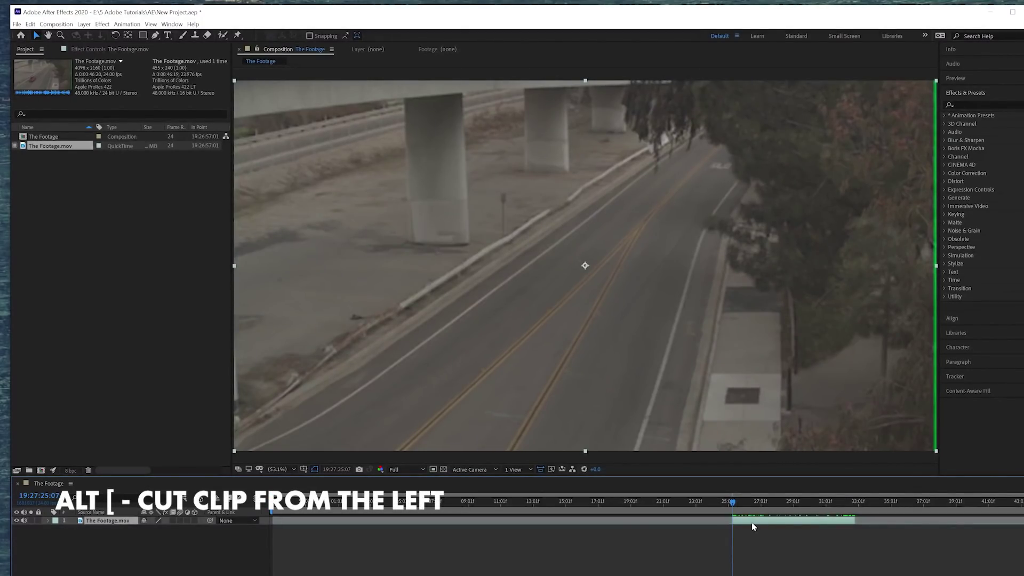
Step: Slide the trimmed clip to the composition start and return to its first frame
drag(753, 526, 291, 530)
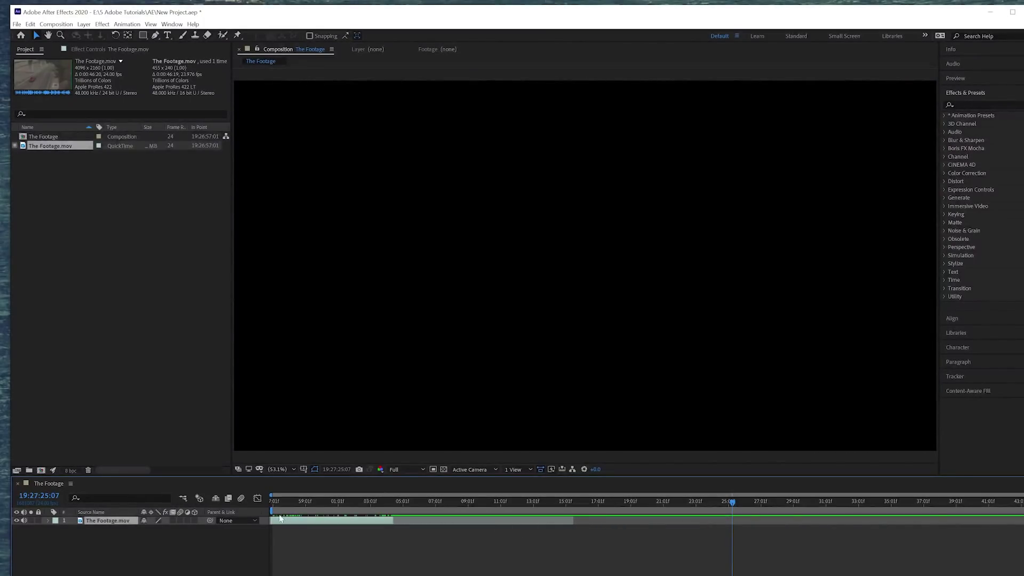
click(269, 504)
key(space)
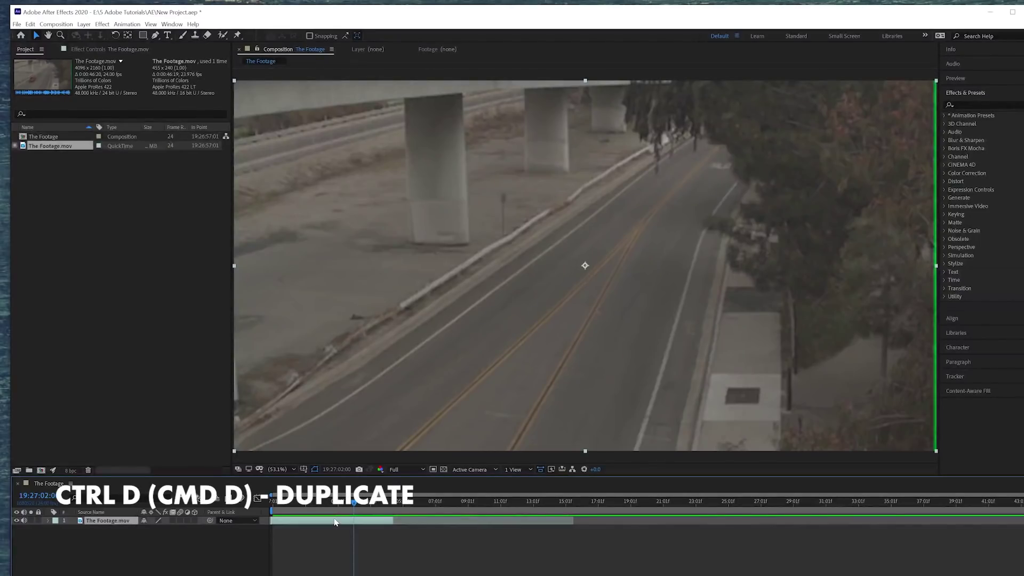
Step: Duplicate the footage layer, reorder the copies, and trim the top layer's start
key(ctrl+d)
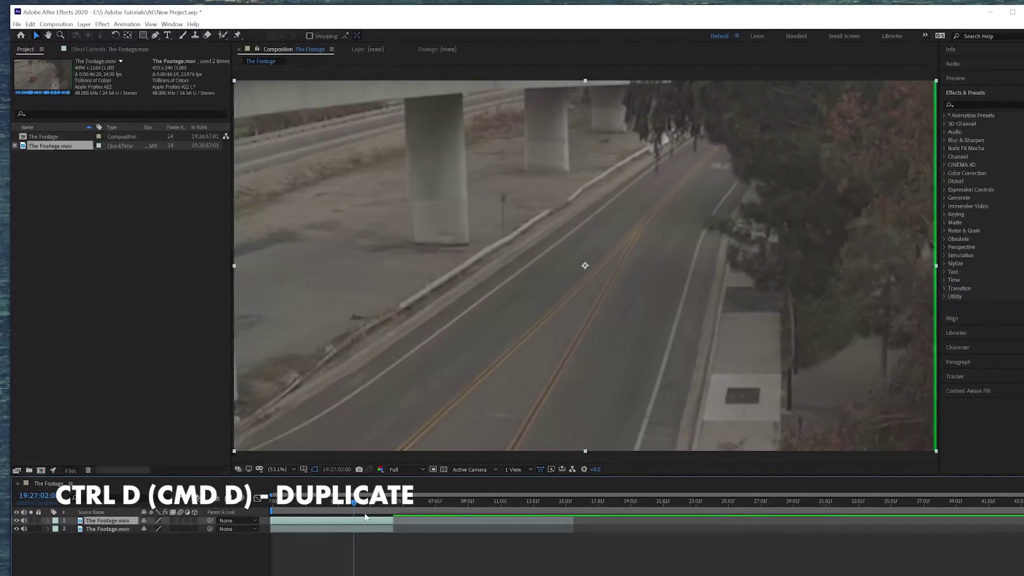
drag(389, 527, 391, 516)
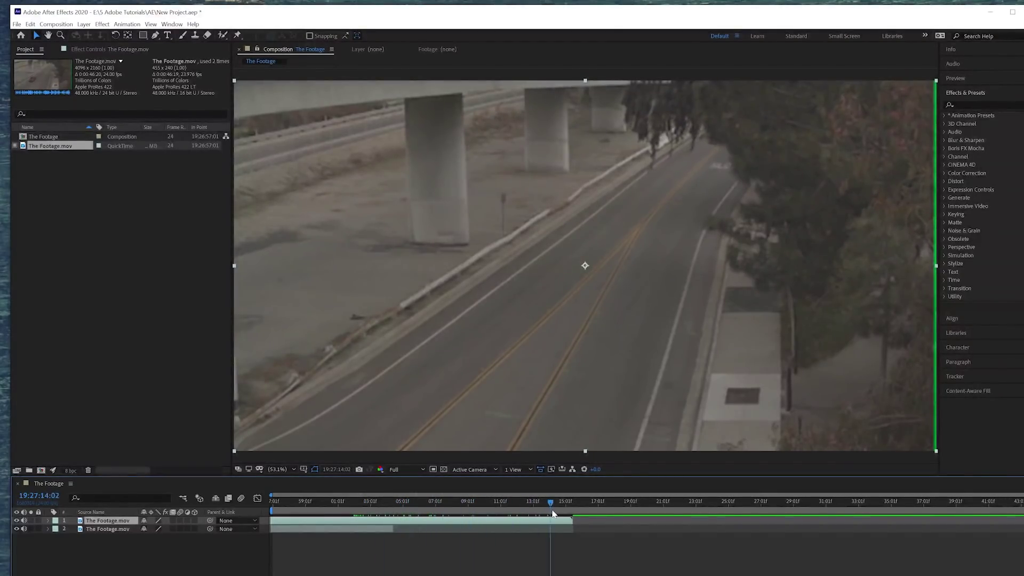
drag(417, 524, 743, 523)
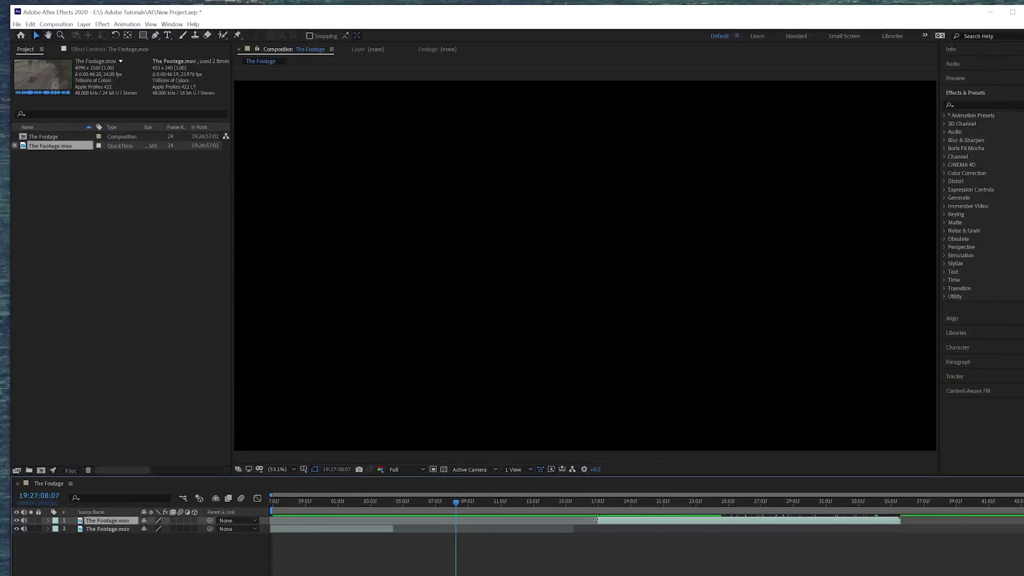
drag(465, 521, 342, 520)
mouse_move(455, 501)
mouse_down()
mouse_move(446, 498)
mouse_move(587, 502)
mouse_move(478, 504)
mouse_move(460, 520)
mouse_up()
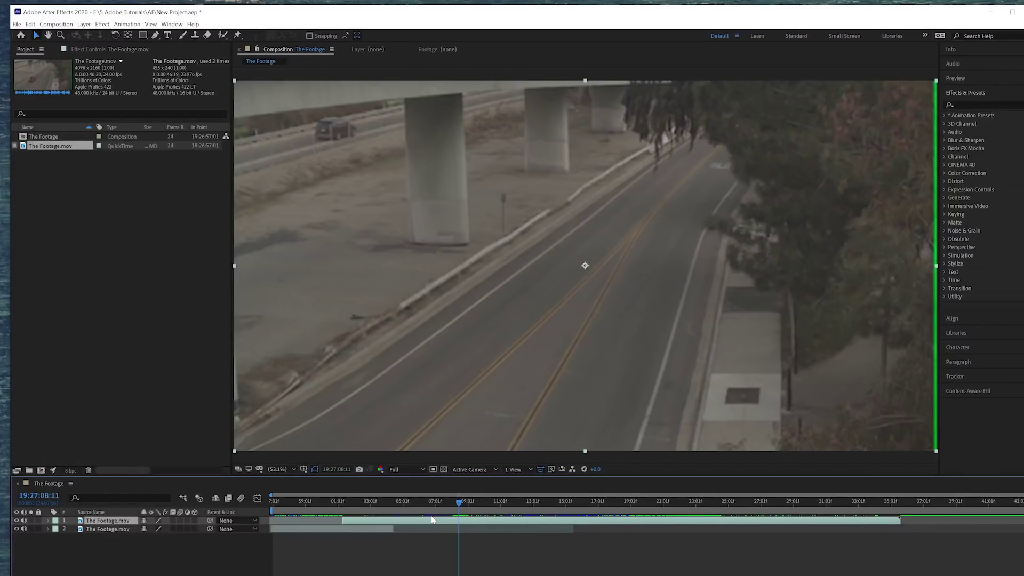
key(alt+bracketleft)
Step: Trim the top layer's end where the motorcyclist appears and slide it to the composition start
drag(472, 502, 499, 529)
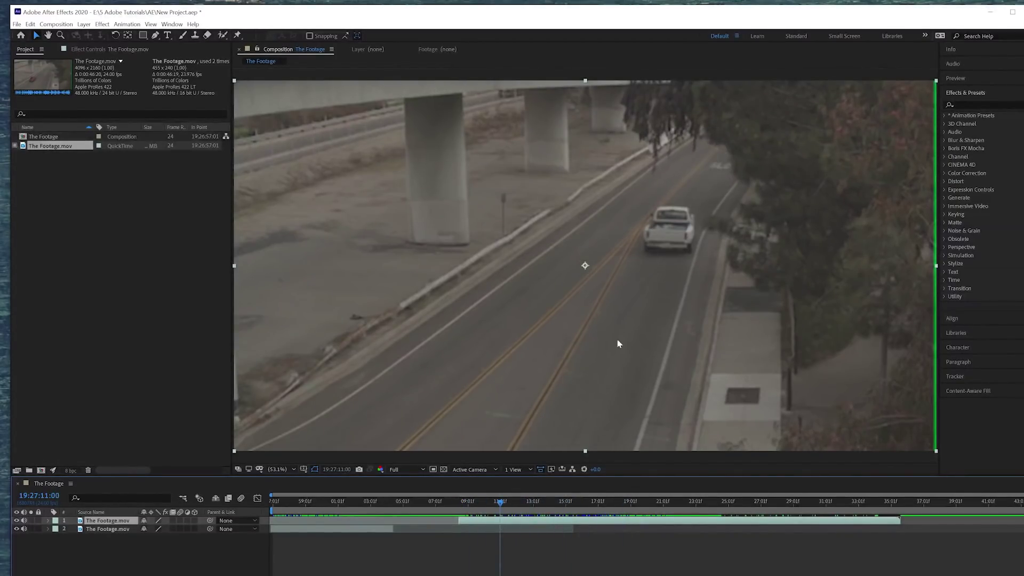
drag(499, 506, 563, 497)
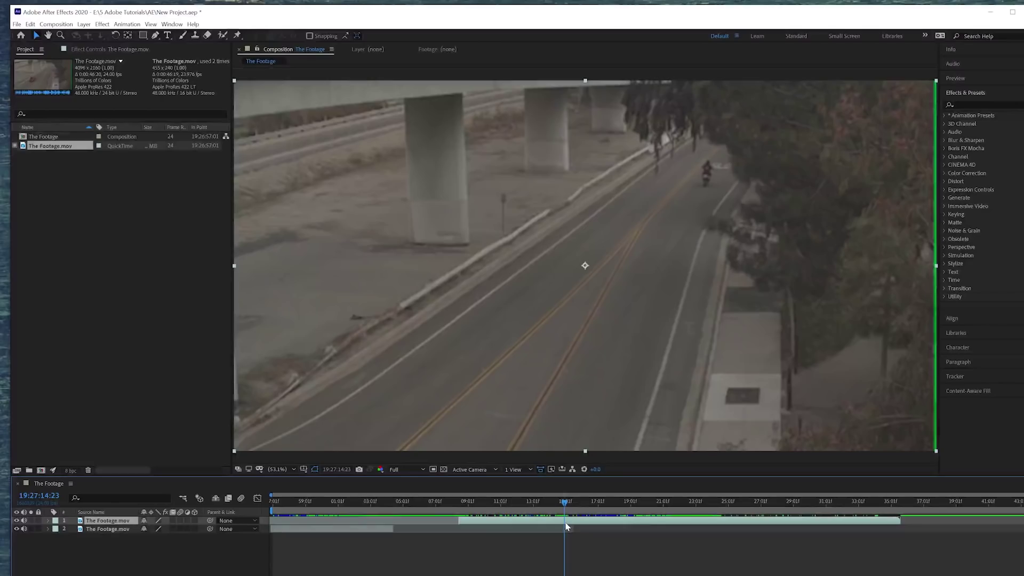
key(alt+bracketright)
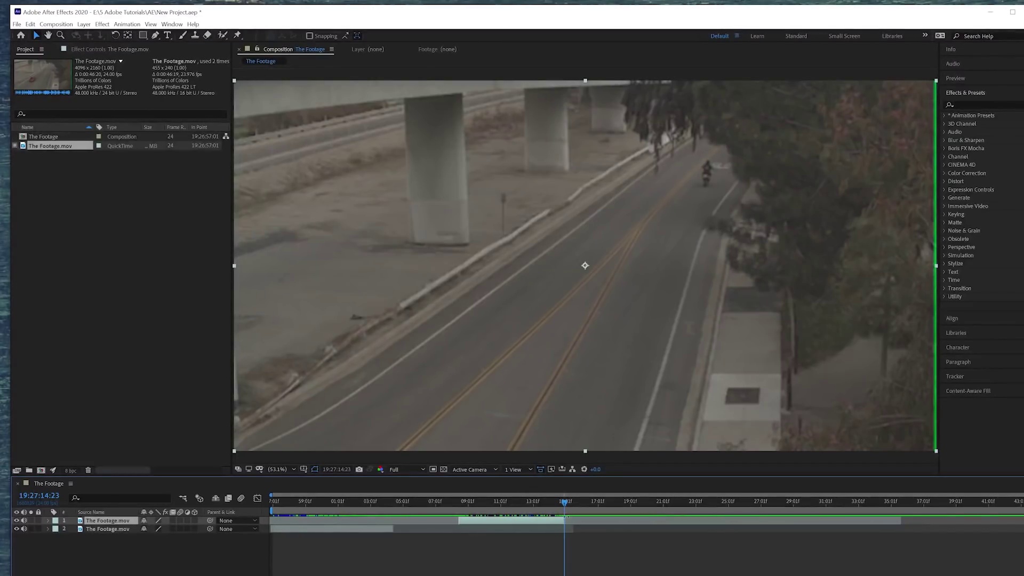
drag(542, 500, 497, 521)
click(336, 507)
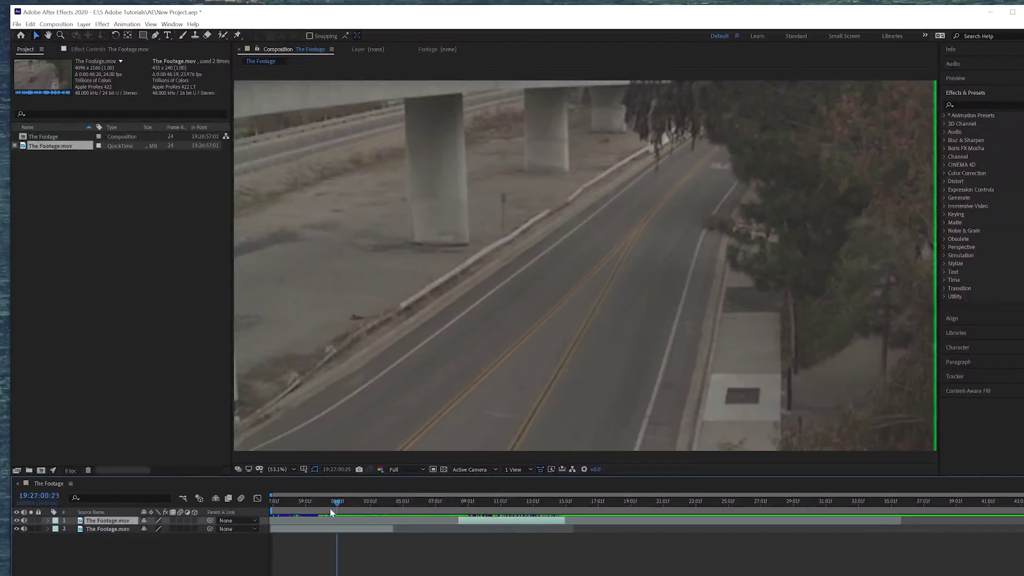
mouse_move(365, 513)
mouse_down()
mouse_move(397, 509)
mouse_move(381, 507)
mouse_up()
drag(465, 504, 280, 507)
click(284, 506)
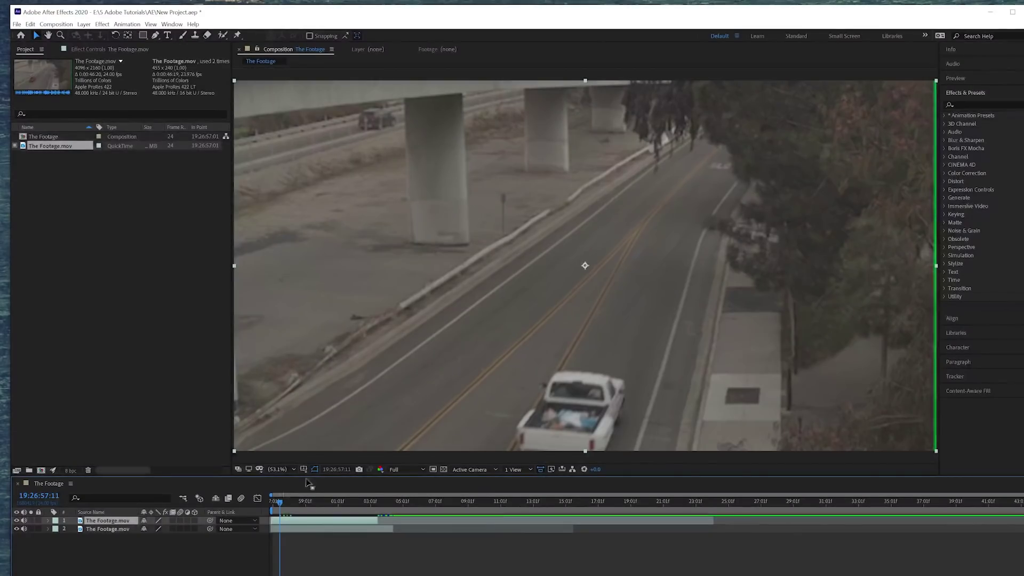
Step: Set the viewer to 50%, select the Pen Tool, and scrub to check the truck's position
key(comma)
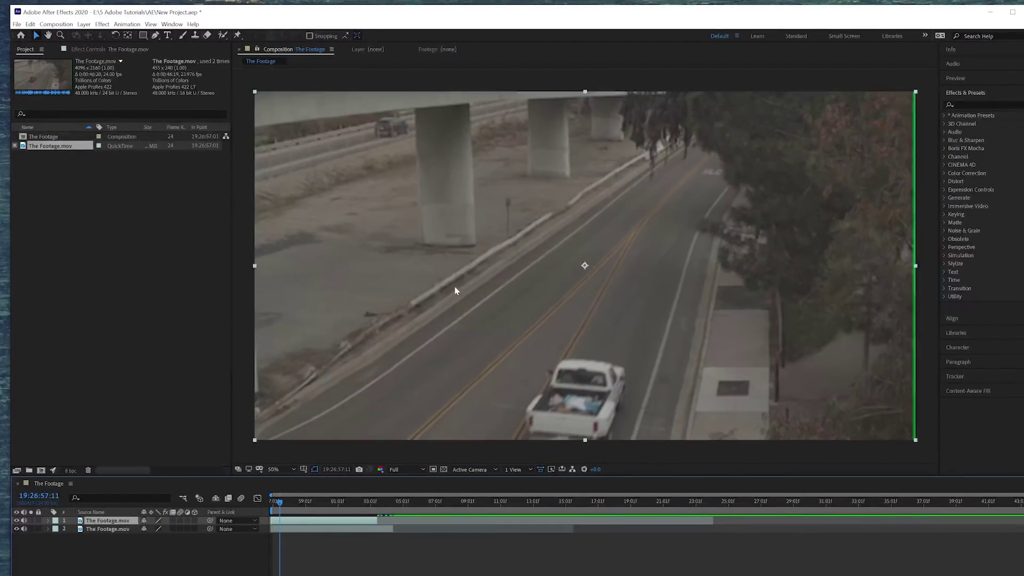
key(comma)
key(period)
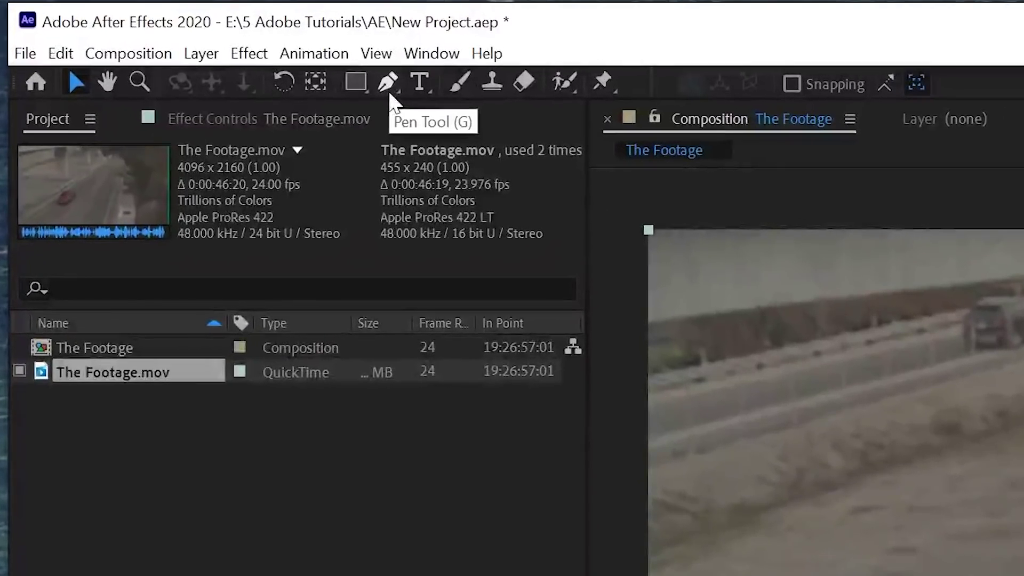
click(390, 91)
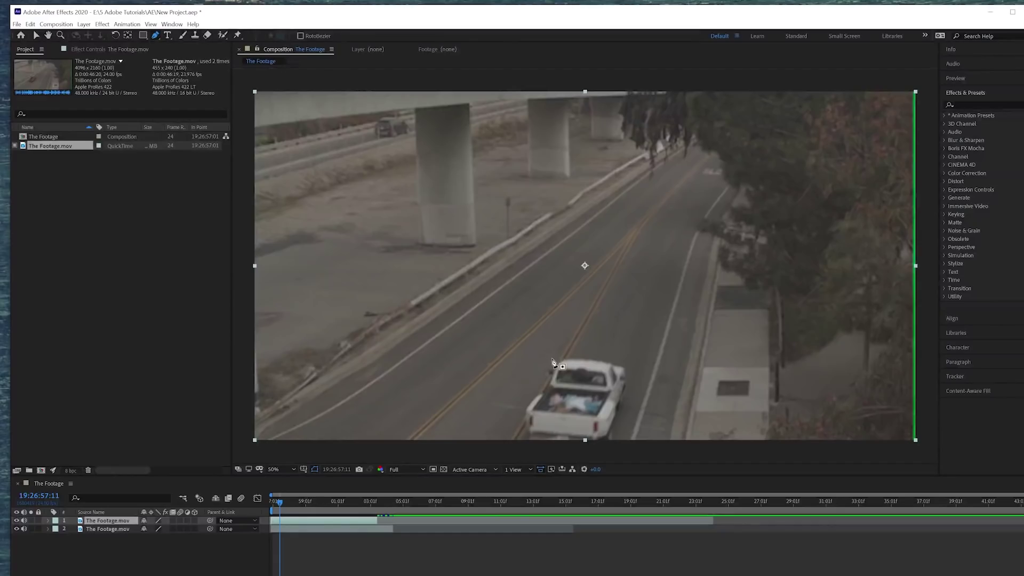
drag(279, 513, 257, 511)
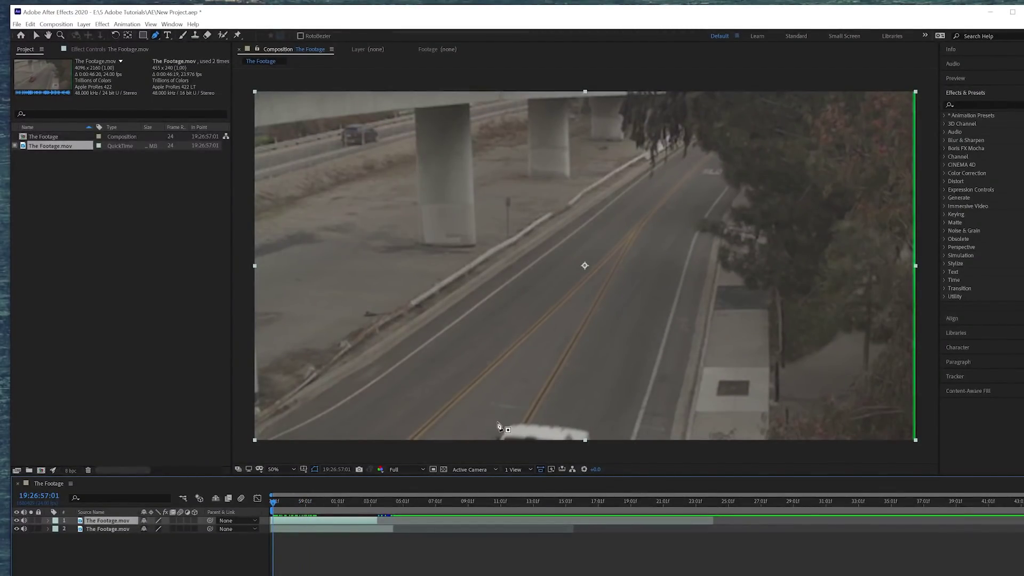
key(comma)
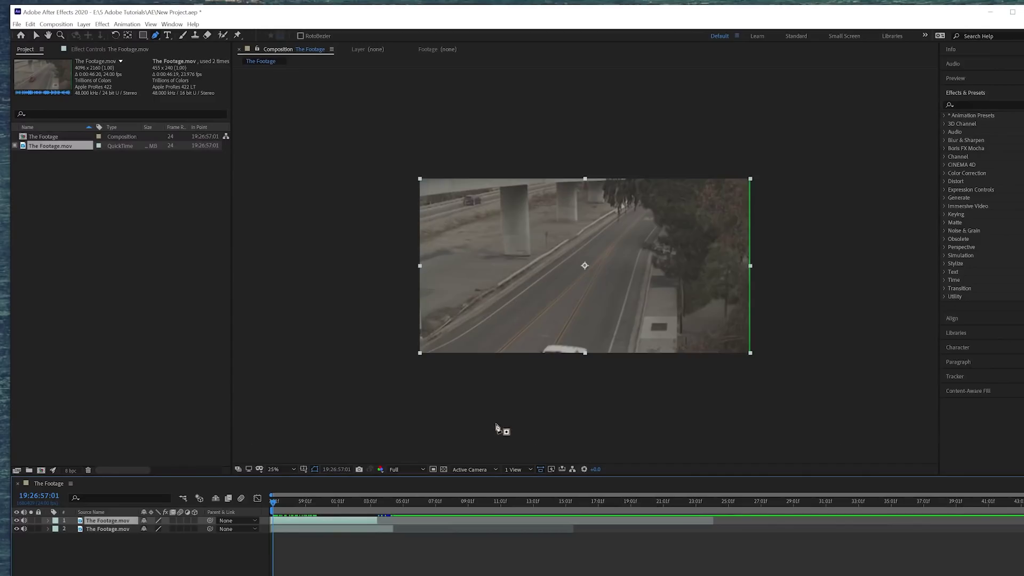
Step: Draw a closed Pen mask around the white pickup, hide layer 2, and return to 50% zoom
click(536, 364)
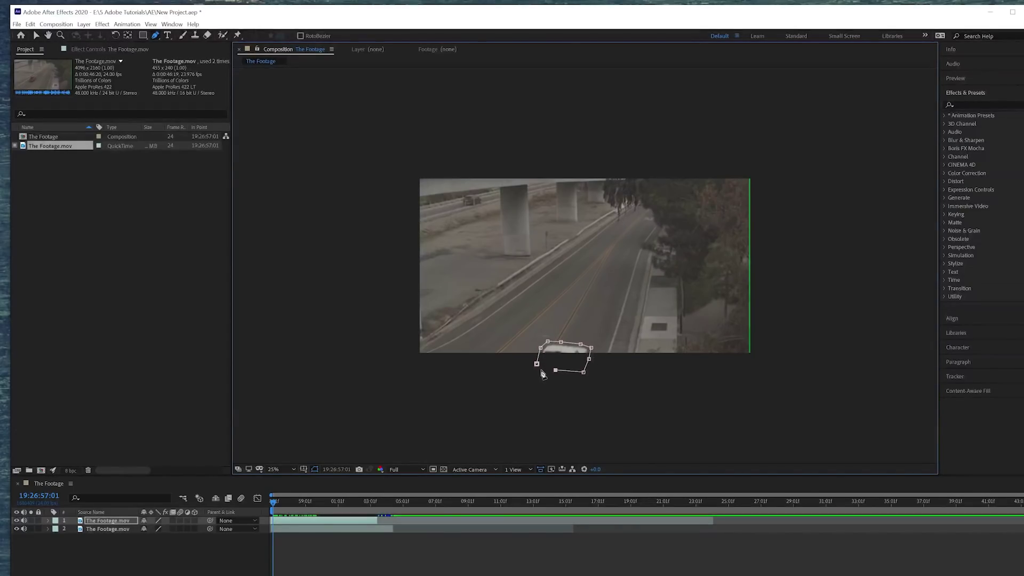
click(537, 365)
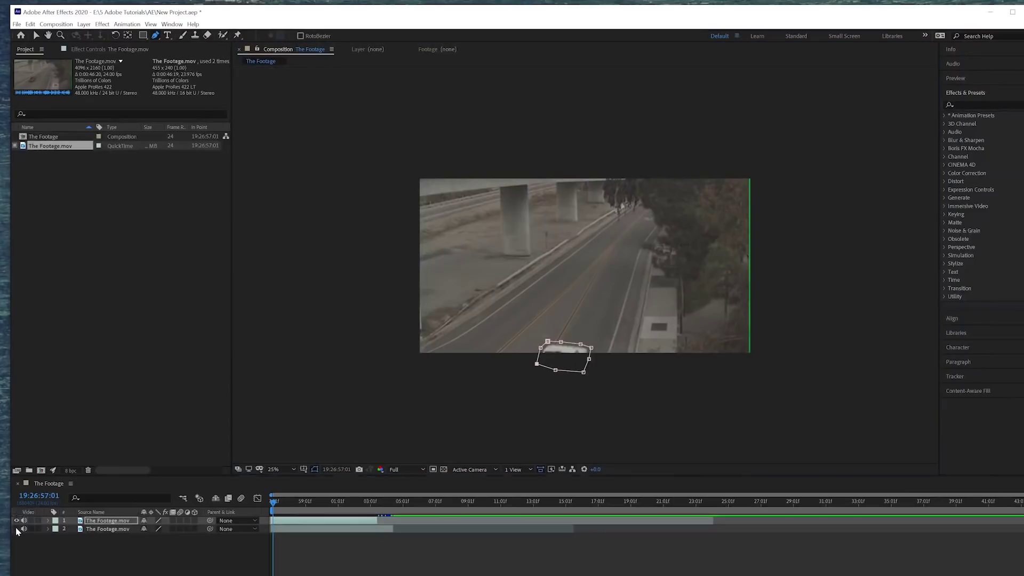
click(69, 250)
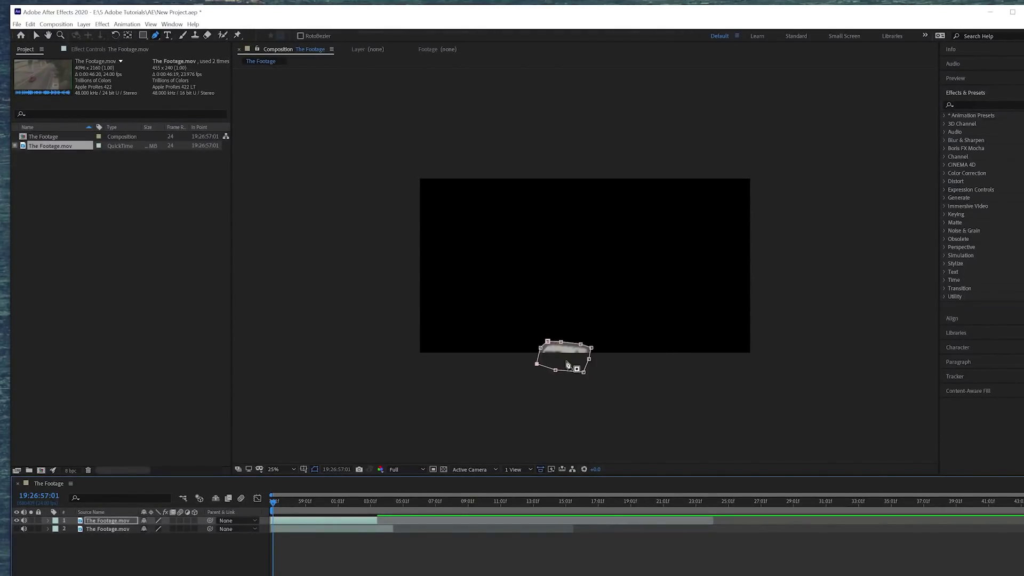
key(period)
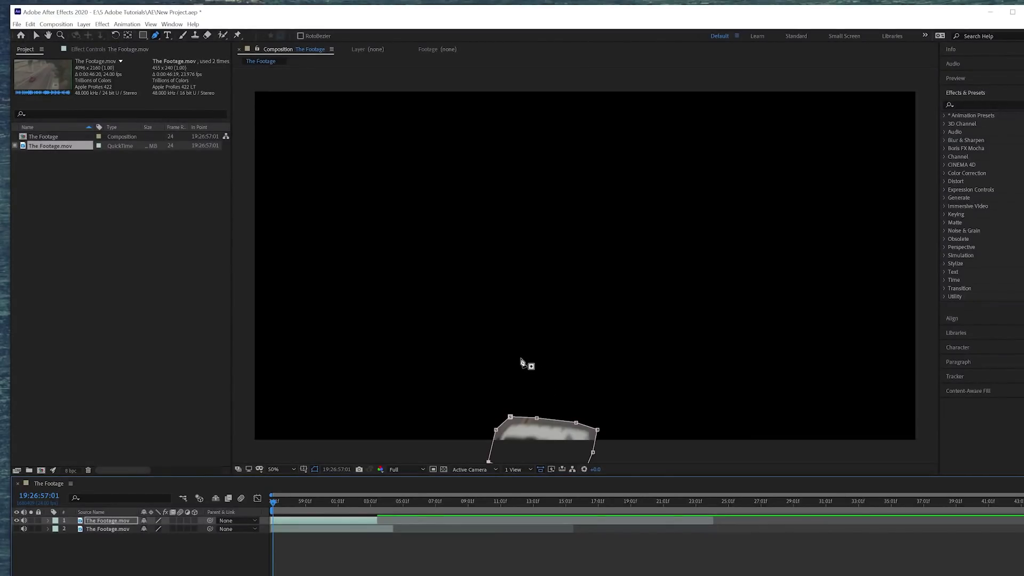
Step: Pan to the mask and, with the Selection tool, lower its top points onto the truck
key(space)
drag(520, 374, 489, 238)
scroll(512, 313, up, 2)
key(space)
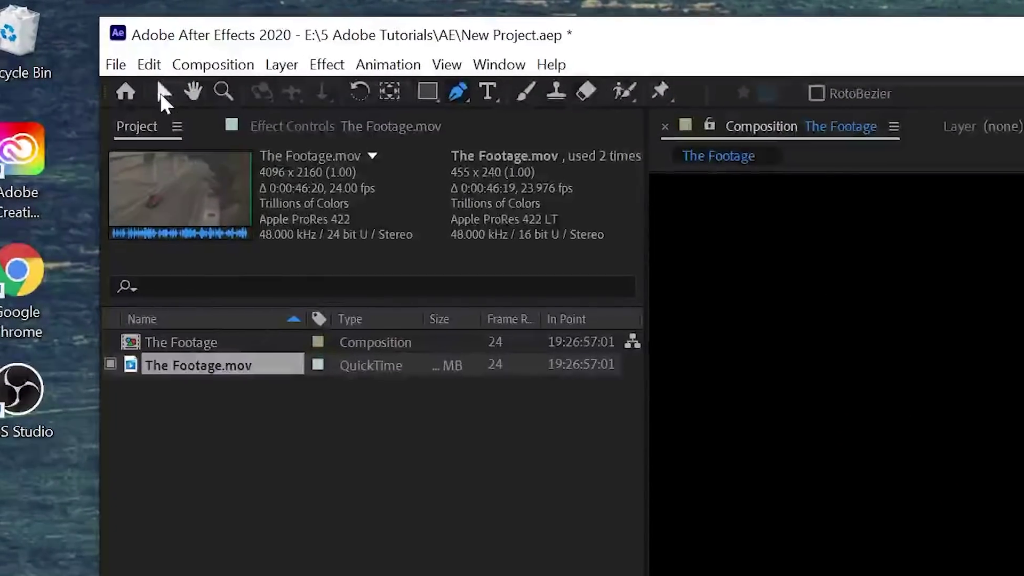
click(162, 93)
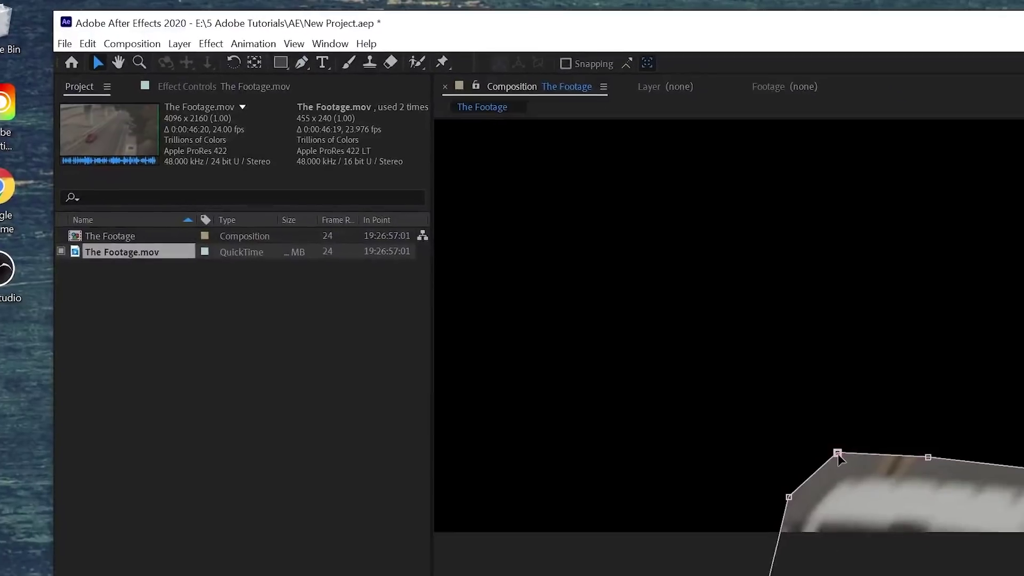
drag(837, 453, 849, 467)
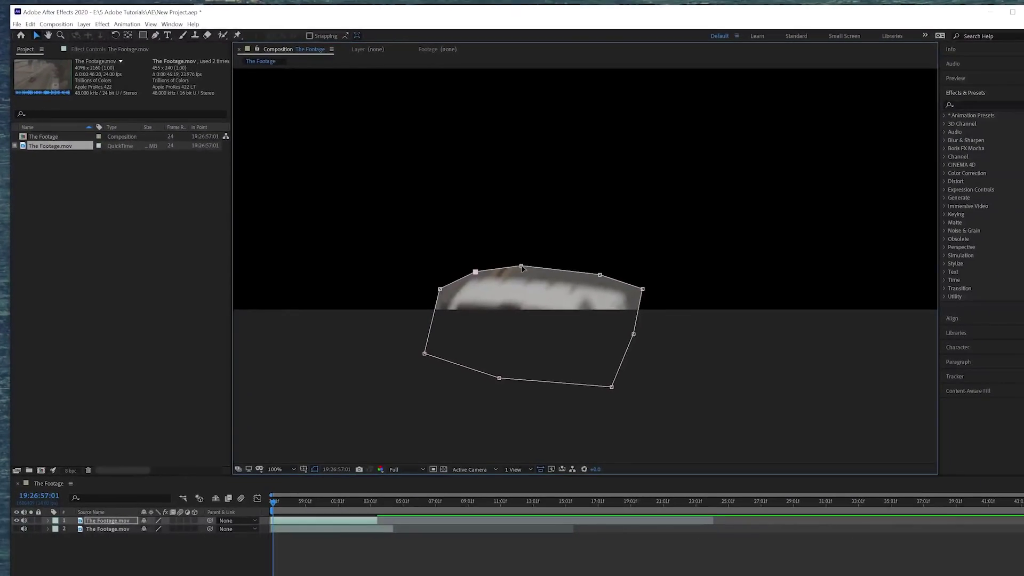
drag(522, 269, 522, 279)
drag(601, 276, 601, 287)
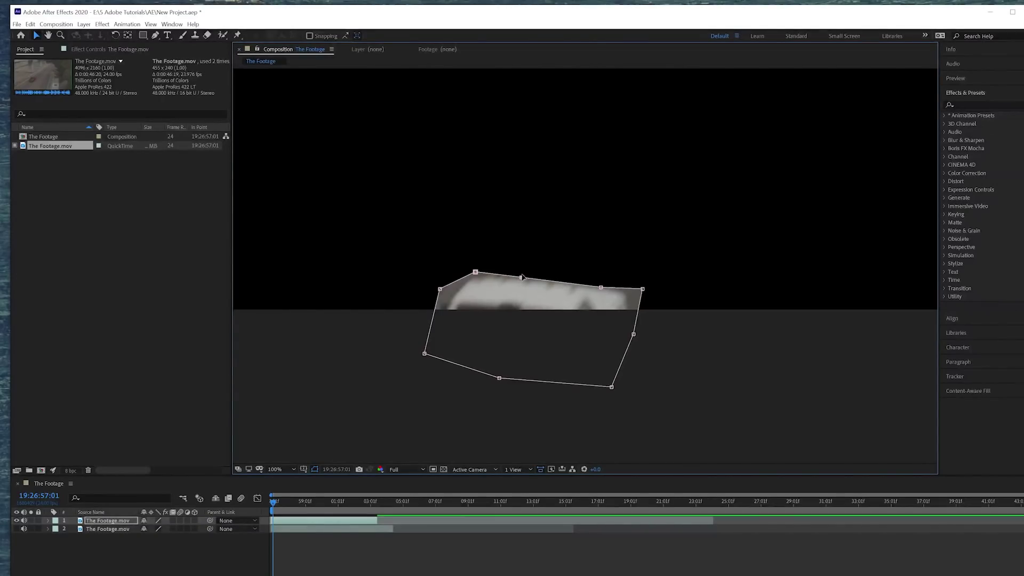
Step: Pull the right and left mask points in to hug the truck's sides
drag(644, 290, 630, 293)
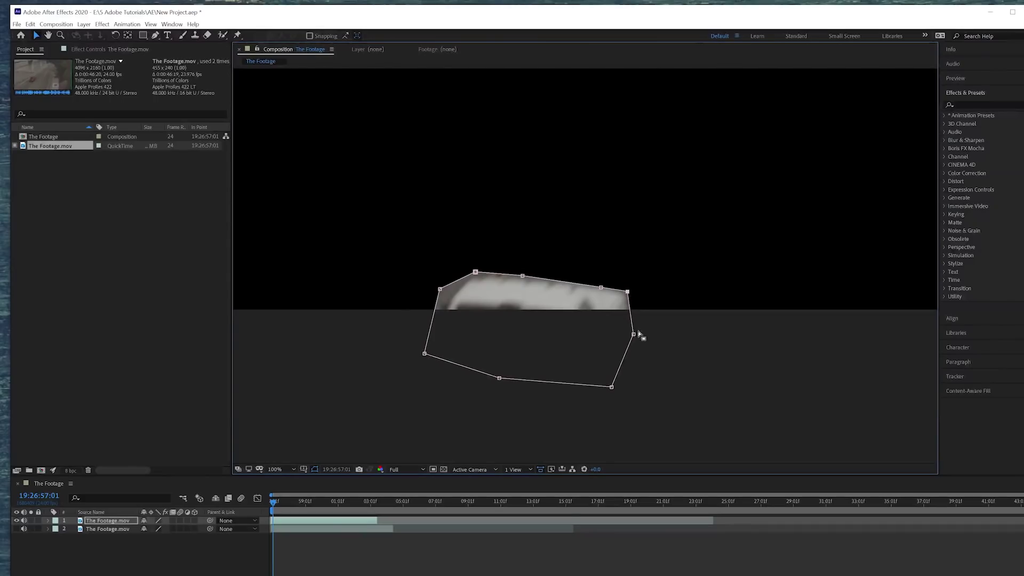
mouse_move(638, 332)
mouse_down()
mouse_move(661, 323)
mouse_move(636, 326)
mouse_up()
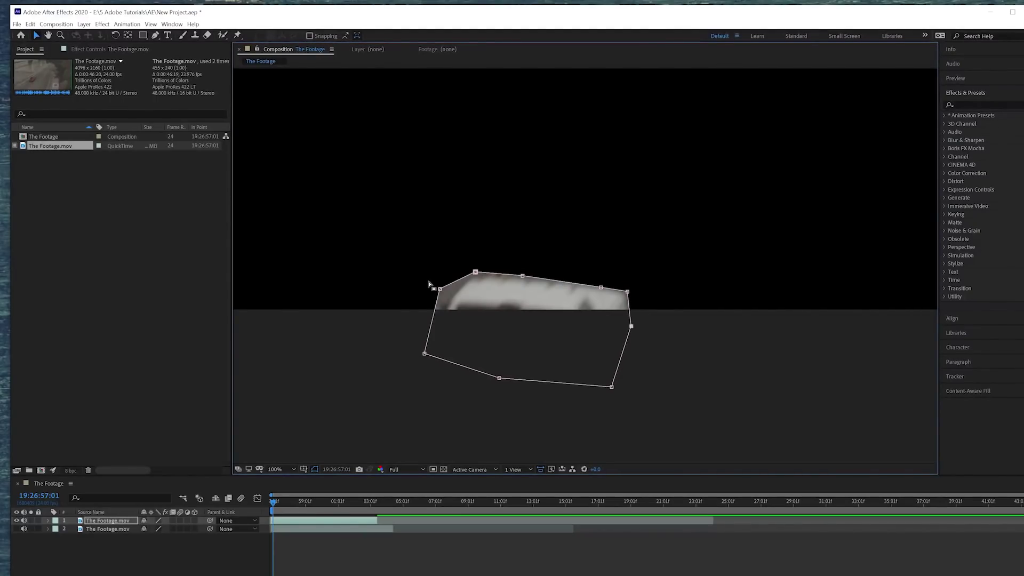
drag(441, 291, 463, 280)
drag(423, 353, 425, 311)
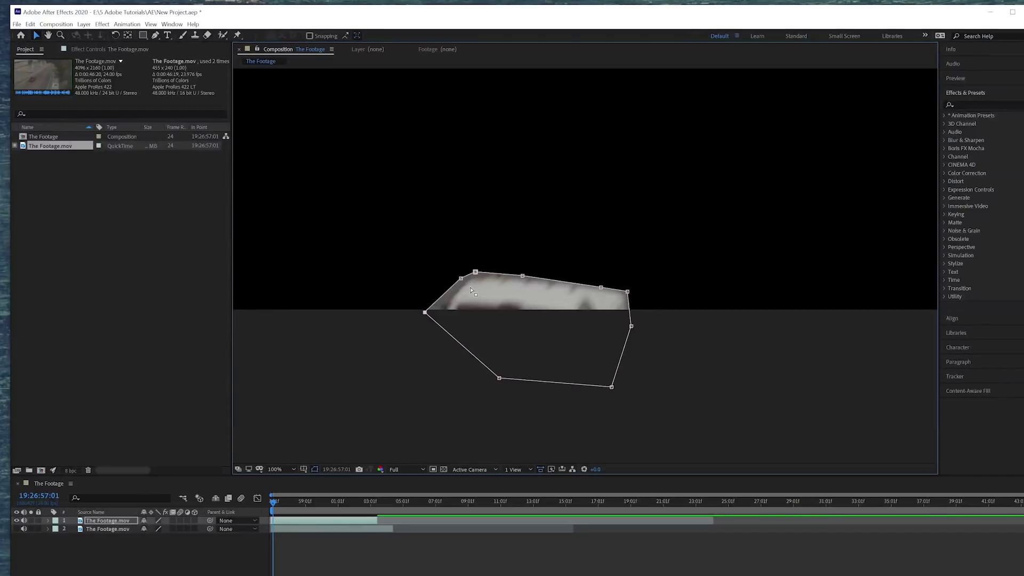
Step: Expand layer 1's Masks > Mask 1 and turn on the Mask Path stopwatch
click(49, 520)
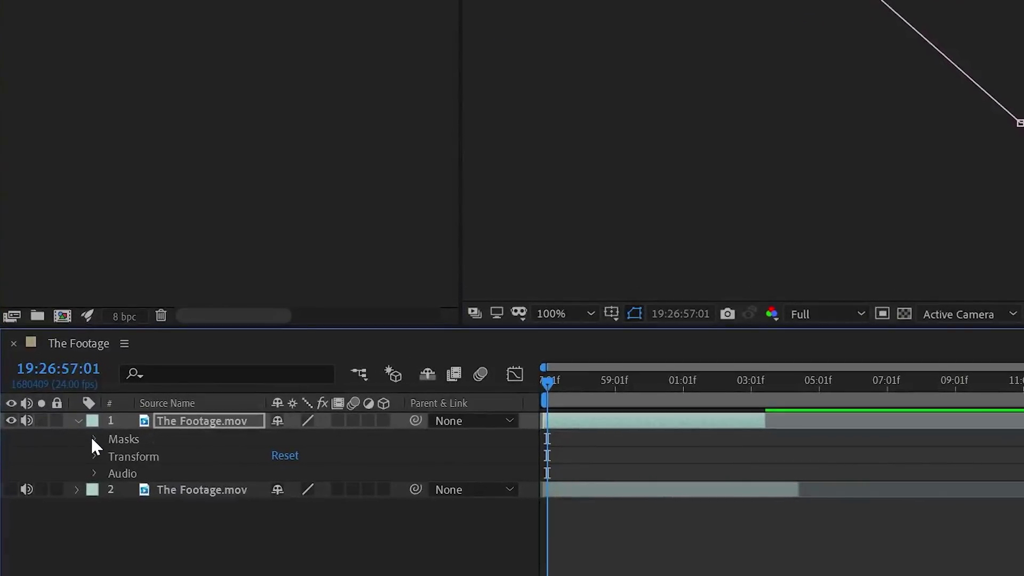
click(93, 439)
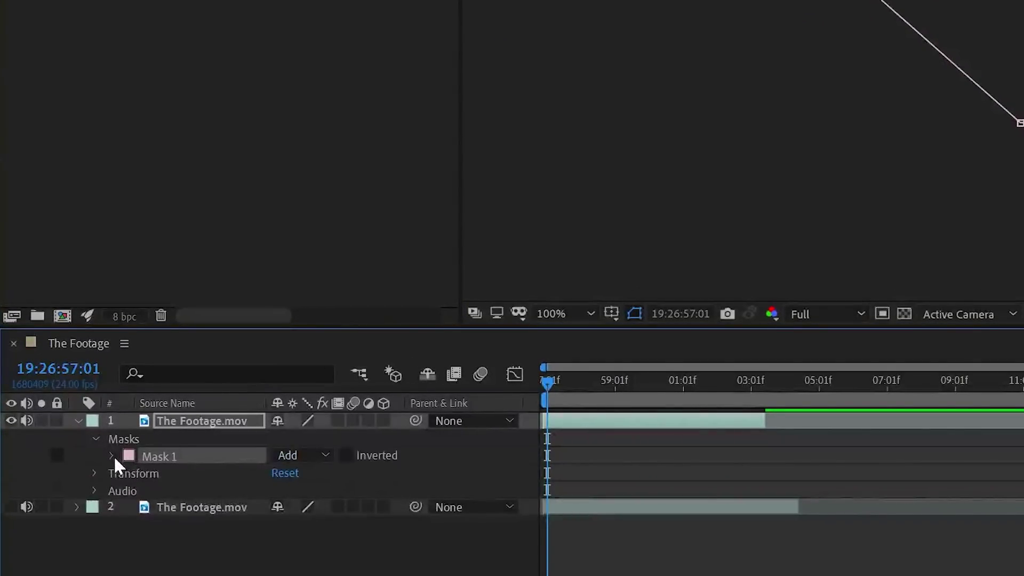
click(111, 456)
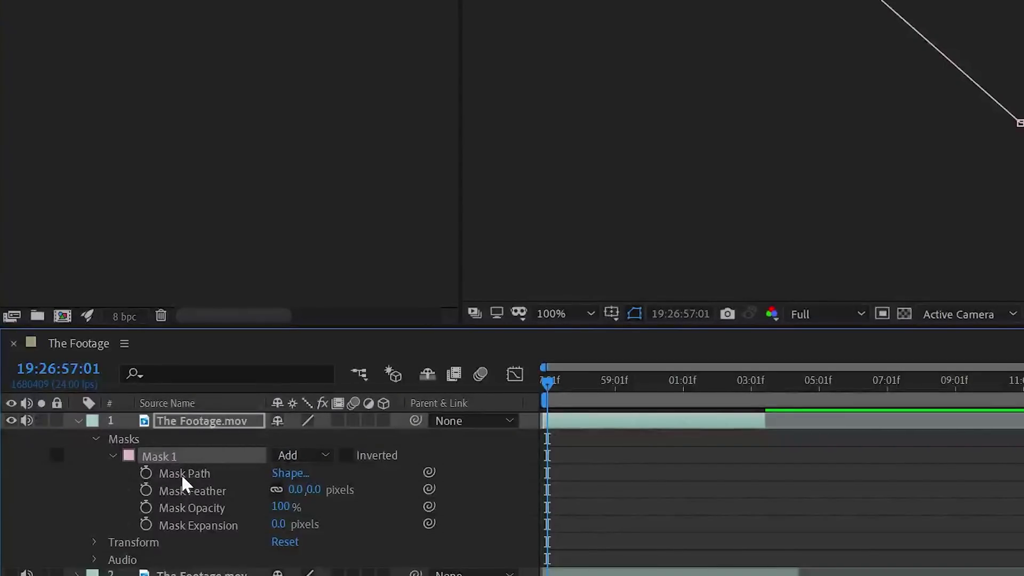
click(145, 472)
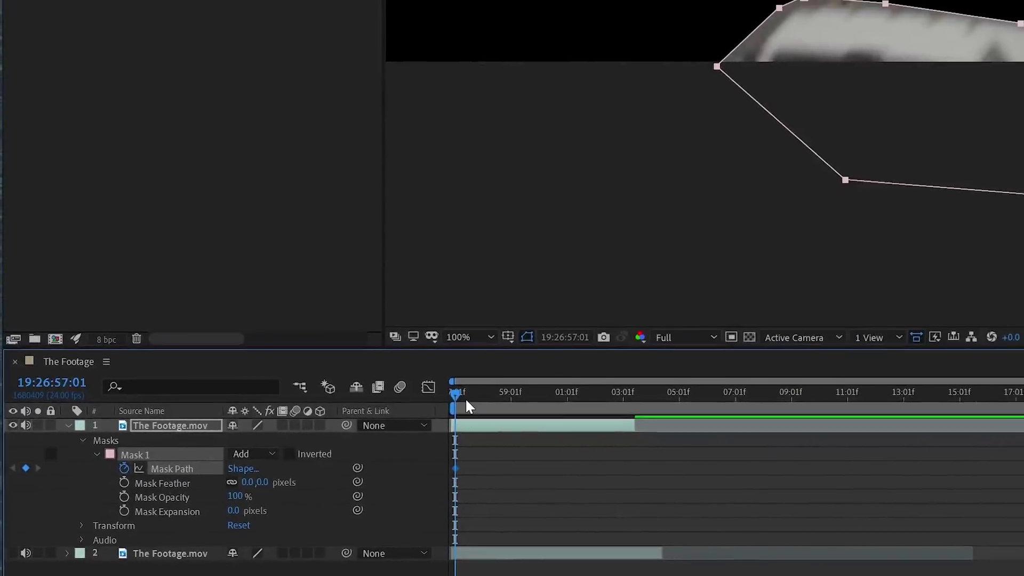
Step: Nine frames later, move the whole mask back onto the truck and nudge its top-right point
click(465, 401)
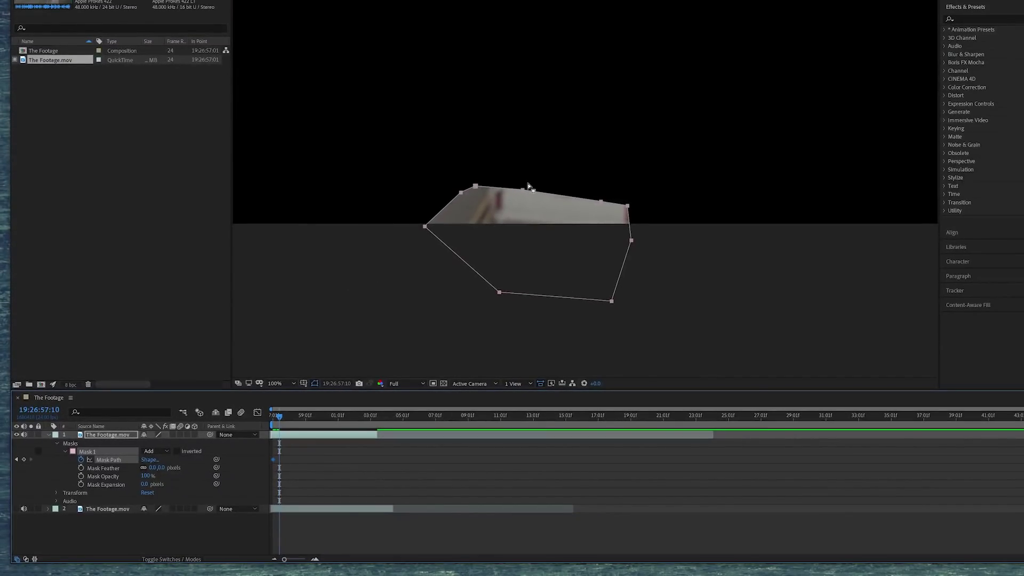
drag(523, 191, 599, 70)
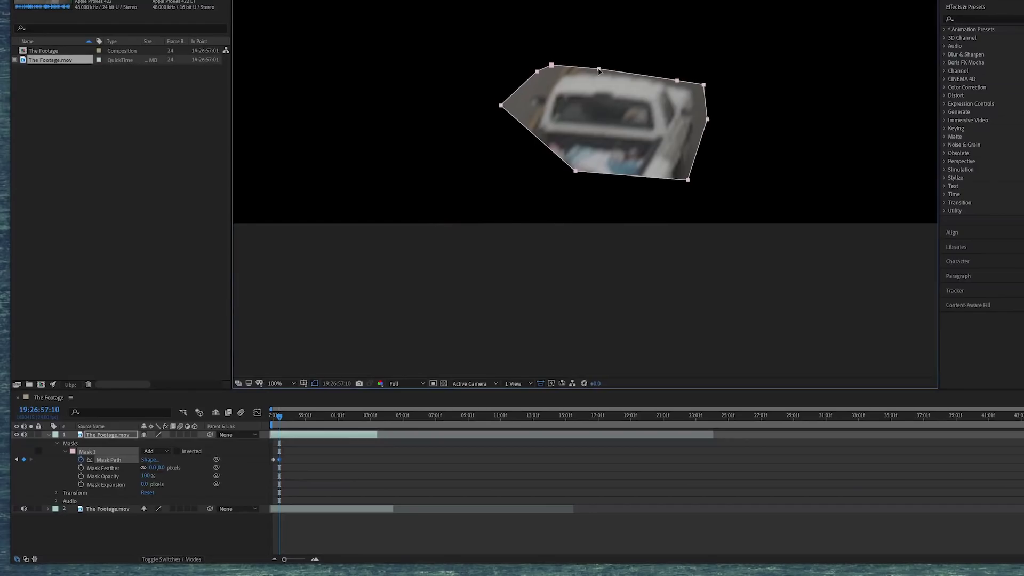
double_click(598, 70)
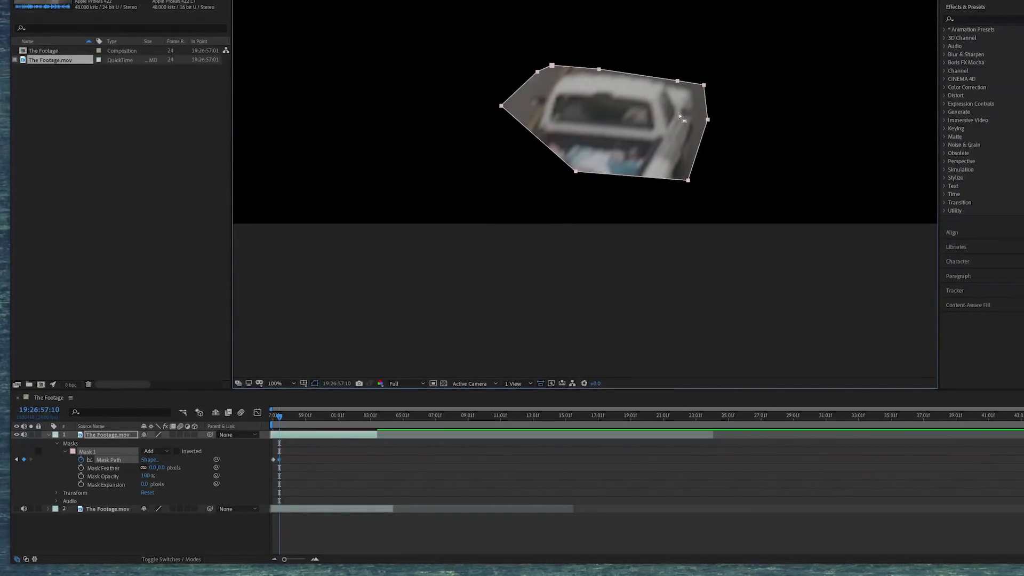
click(704, 86)
drag(704, 86, 698, 89)
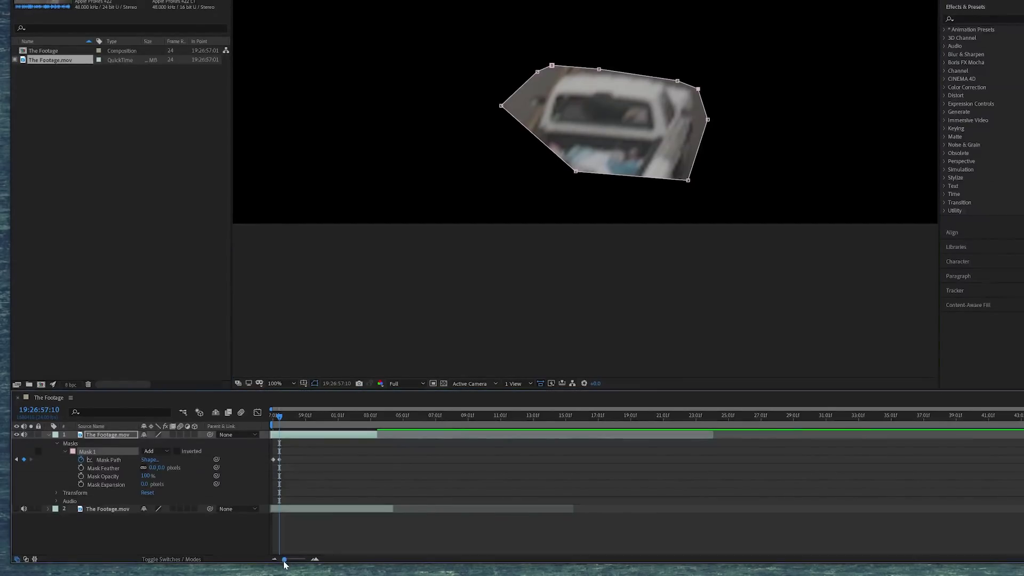
Step: Add a top-edge vertex and pull the lower mask points down to enclose the truck's rear
drag(284, 559, 296, 559)
key(equal)
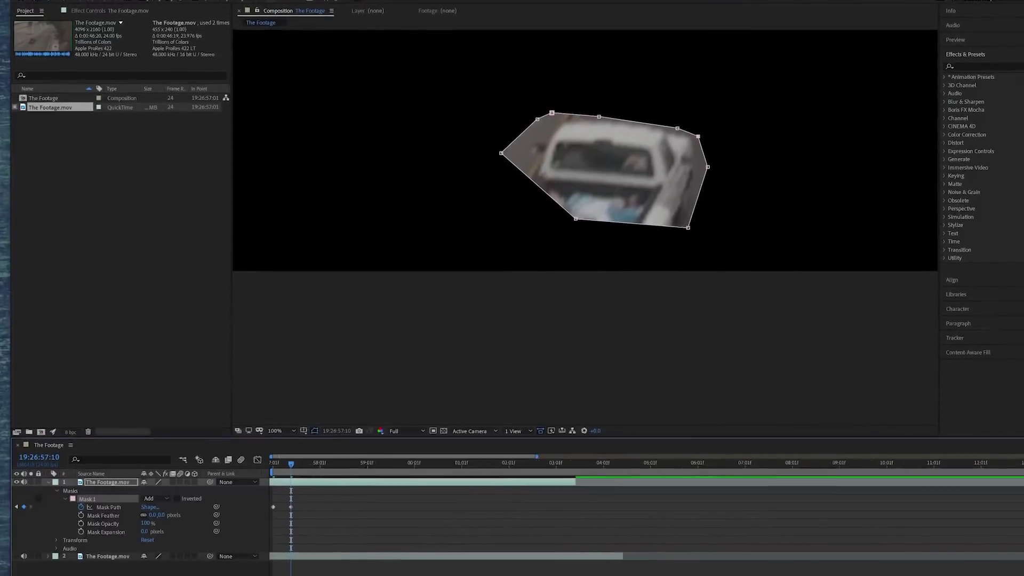
key(equal)
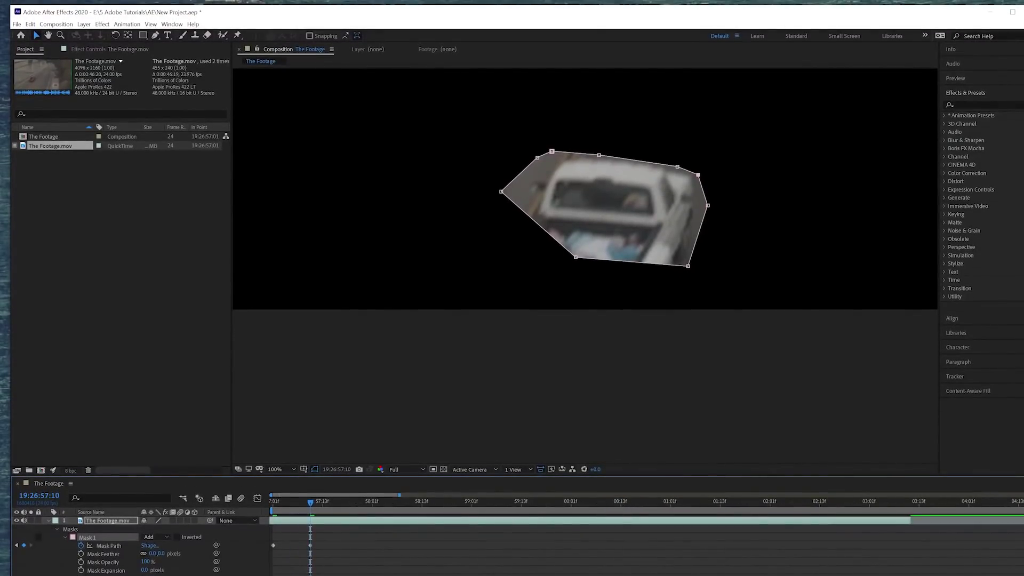
key(minus)
key(minus)
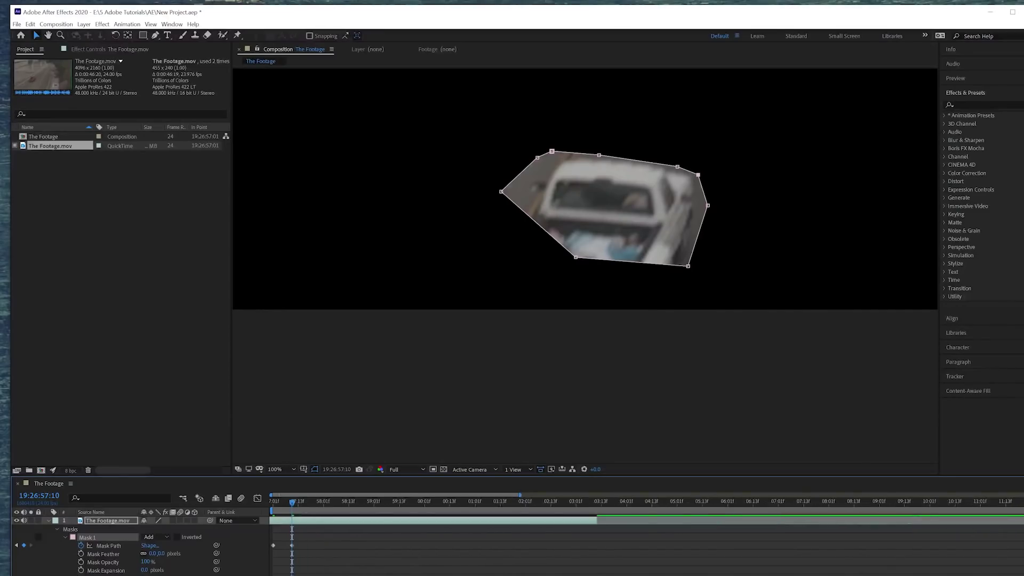
key(equal)
key(equal)
key(equal)
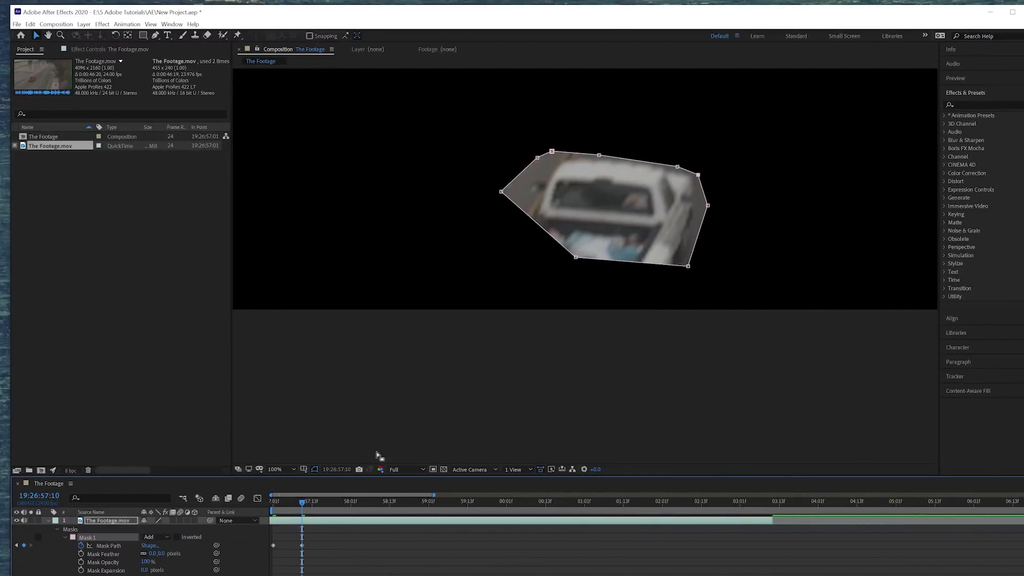
mouse_move(302, 506)
mouse_down()
mouse_move(282, 506)
mouse_move(303, 510)
mouse_up()
click(600, 156)
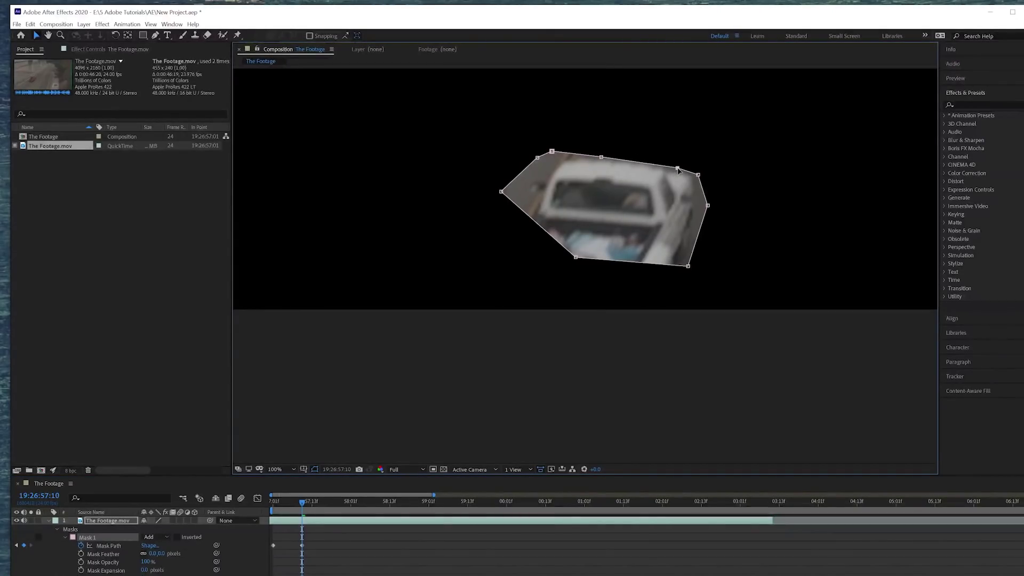
drag(708, 206, 698, 204)
drag(688, 266, 658, 331)
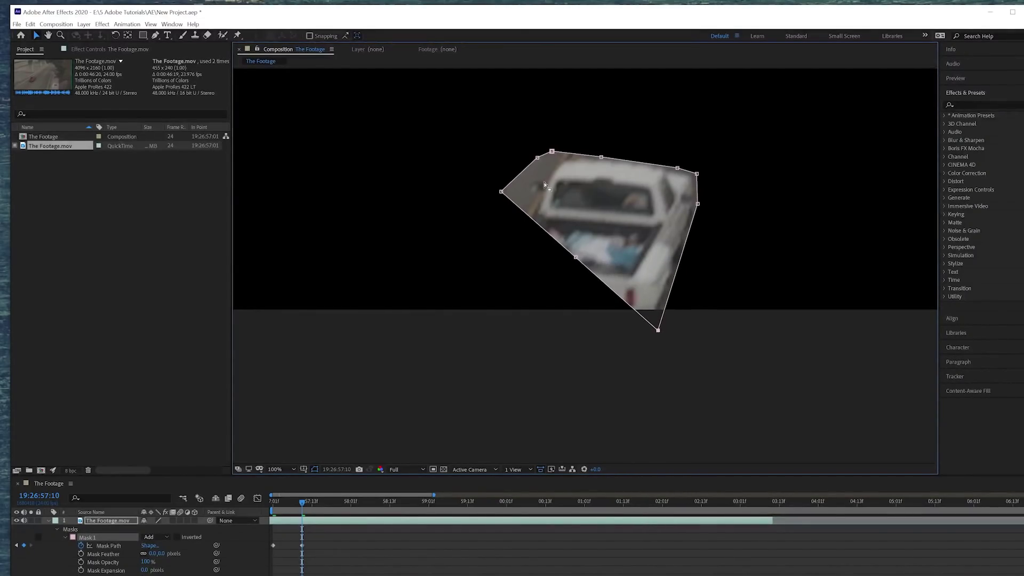
drag(536, 159, 521, 190)
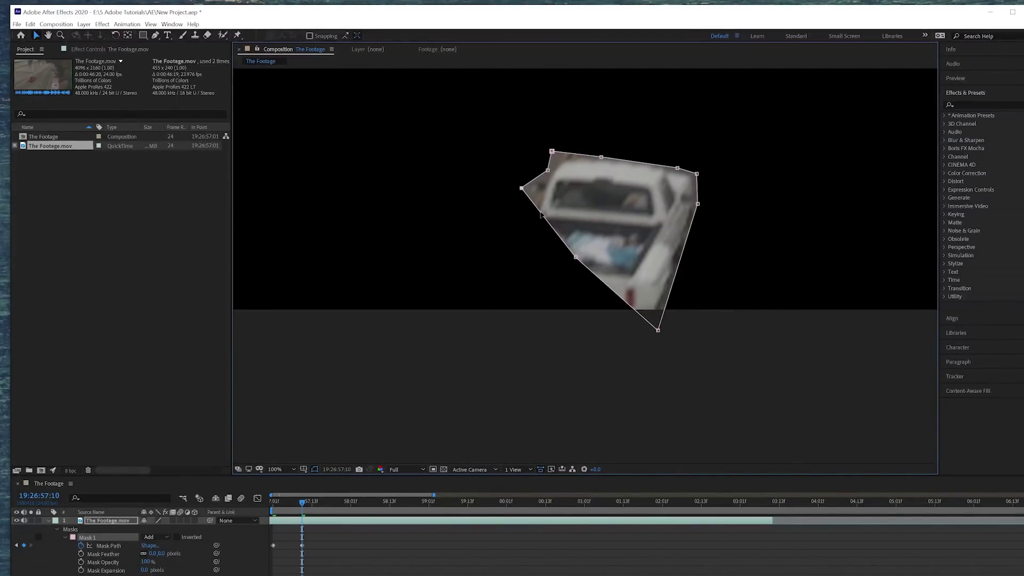
drag(585, 265, 461, 324)
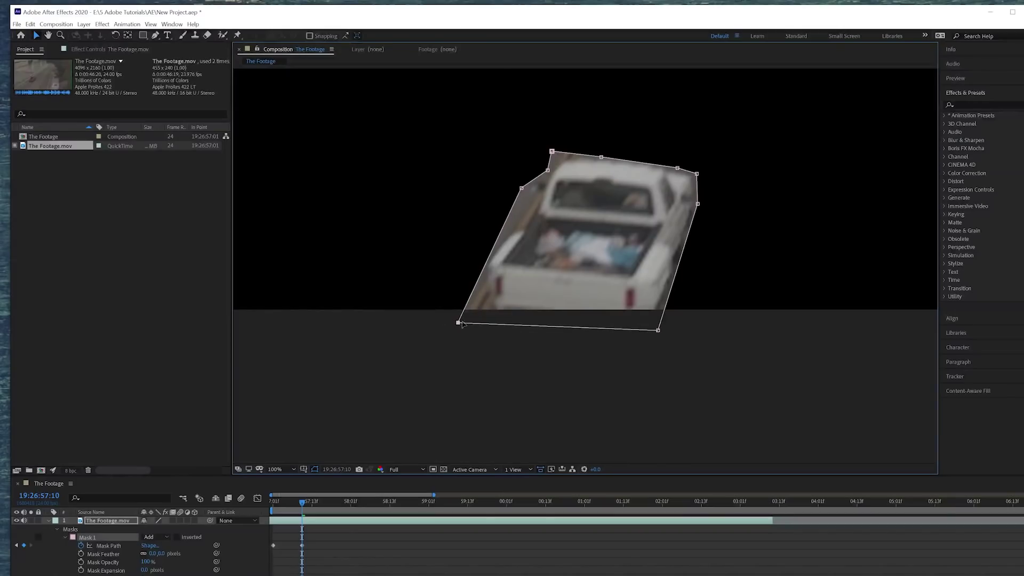
Step: Add three points on the mask's left and bottom edges and fit them to the truck
click(155, 36)
click(501, 231)
click(479, 279)
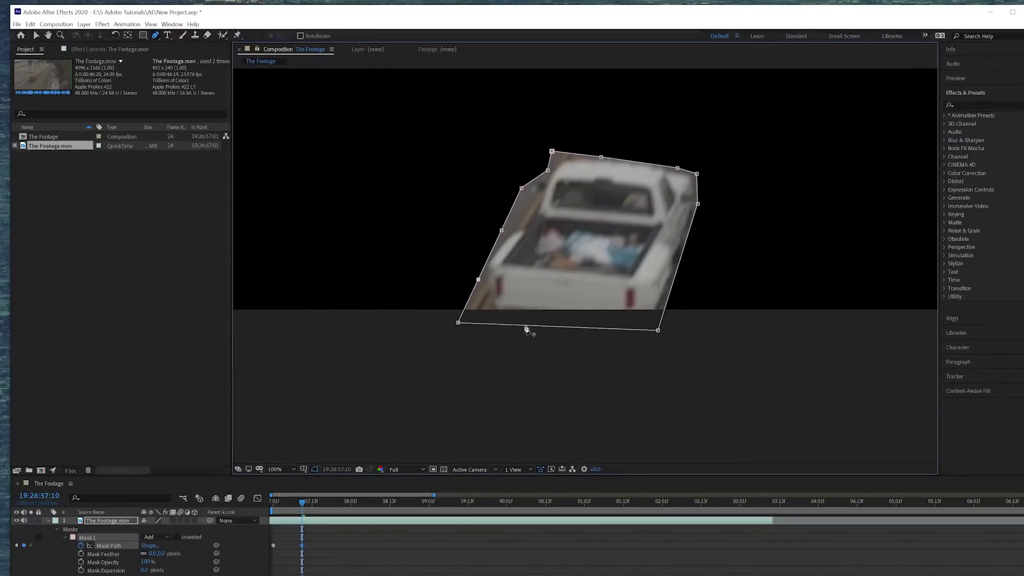
click(528, 325)
click(36, 36)
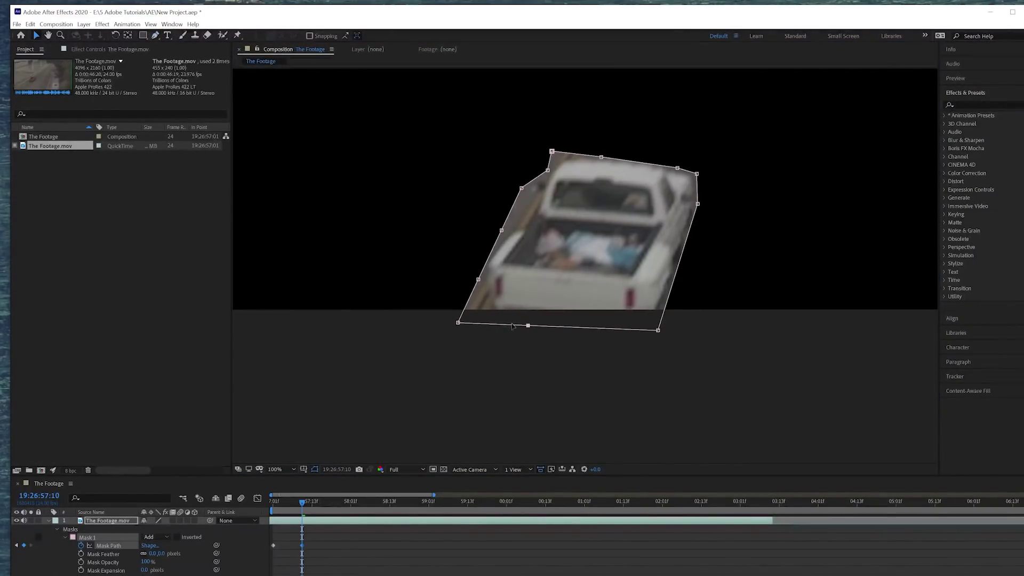
drag(528, 326, 534, 373)
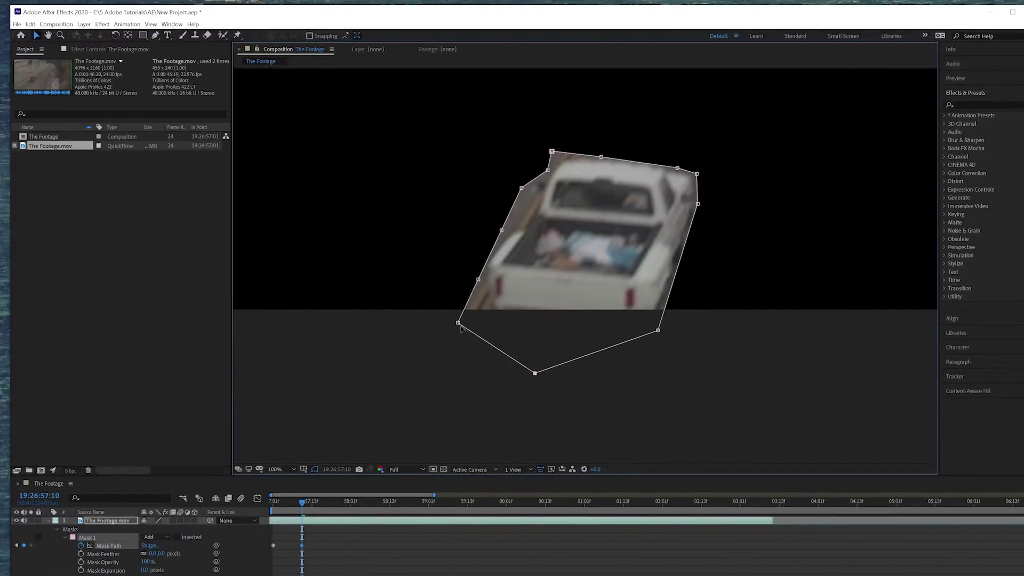
drag(458, 323, 489, 322)
drag(502, 230, 525, 214)
drag(479, 279, 481, 262)
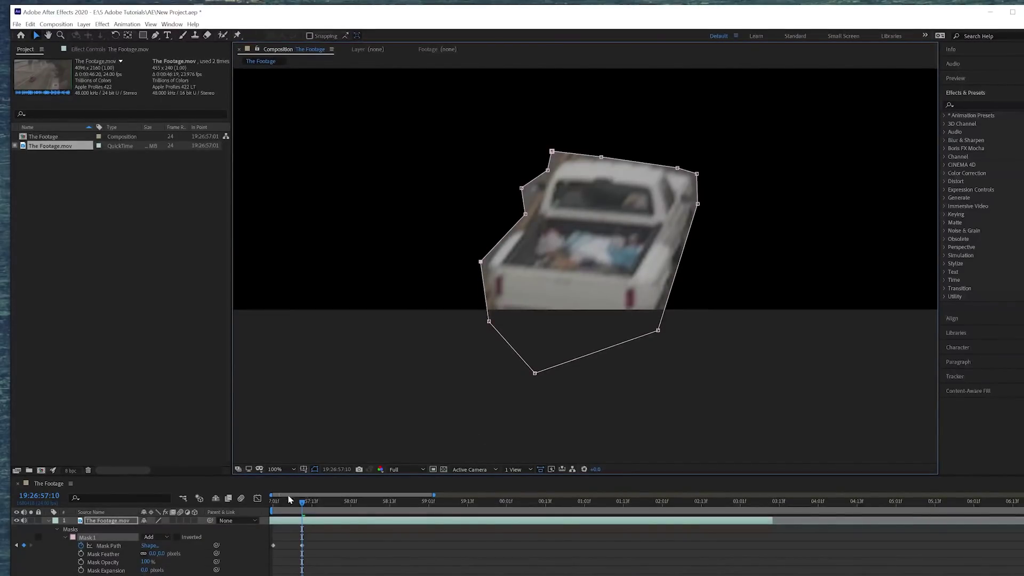
Step: Back near the first keyframe, refit the mask's corners and top edge, then advance mid-shot
drag(300, 505, 269, 513)
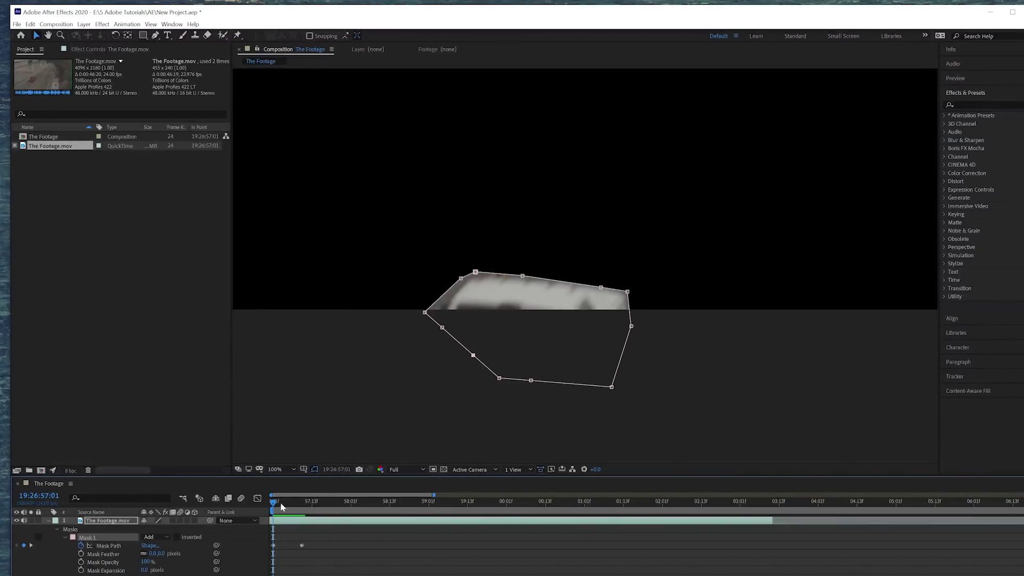
mouse_move(281, 506)
mouse_down()
mouse_move(297, 499)
mouse_move(287, 489)
mouse_up()
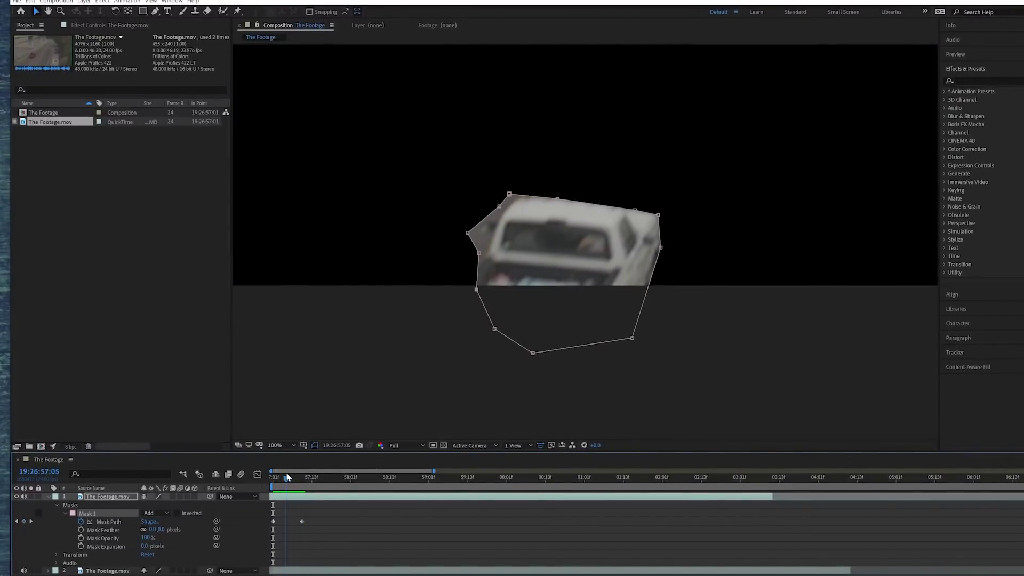
drag(476, 288, 426, 303)
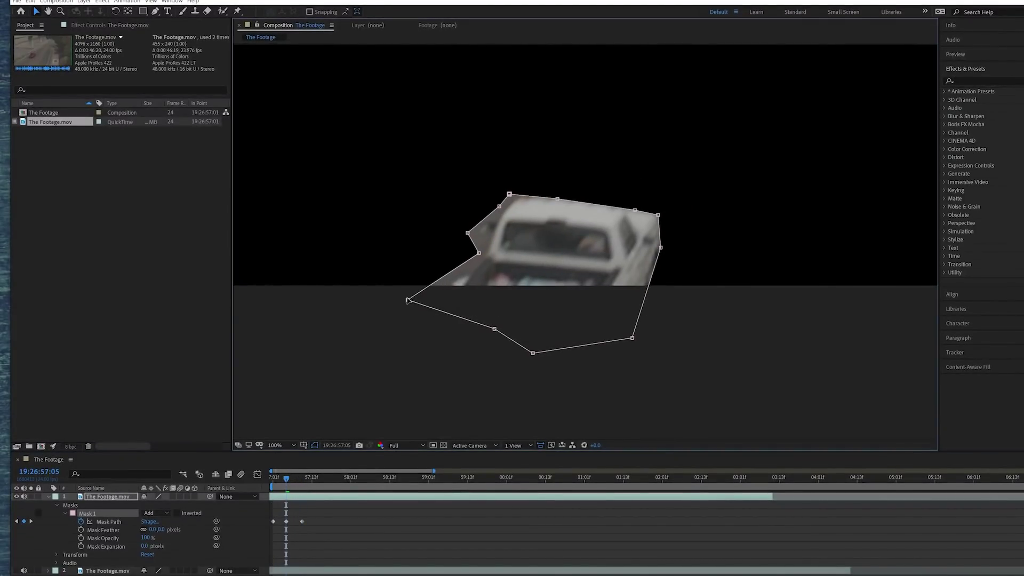
drag(408, 300, 411, 306)
mouse_move(658, 245)
mouse_down()
mouse_move(681, 237)
mouse_move(668, 237)
mouse_up()
drag(632, 338, 645, 338)
drag(662, 215, 629, 208)
drag(559, 199, 521, 192)
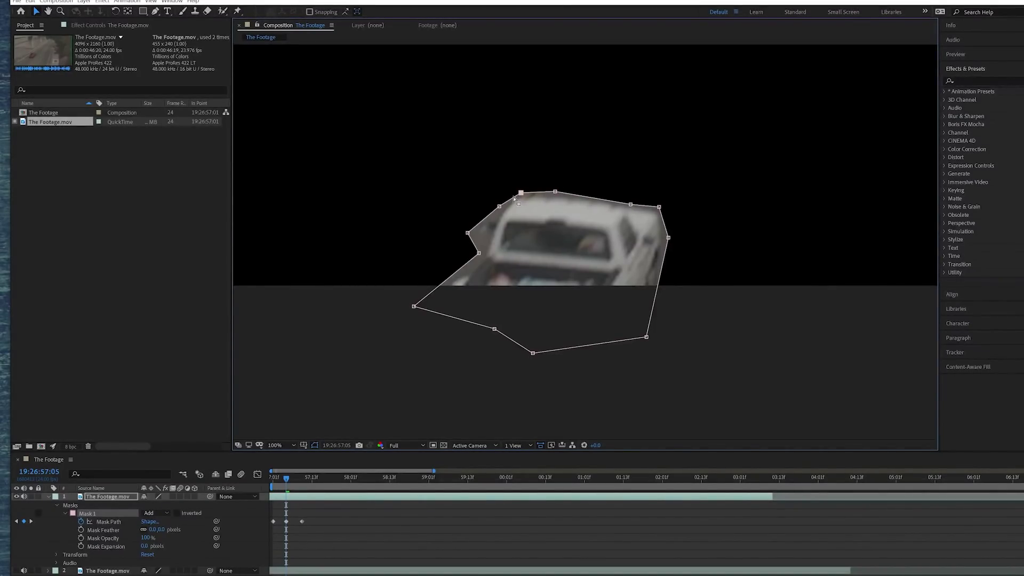
drag(473, 229, 476, 219)
drag(482, 257, 482, 256)
drag(288, 486, 484, 480)
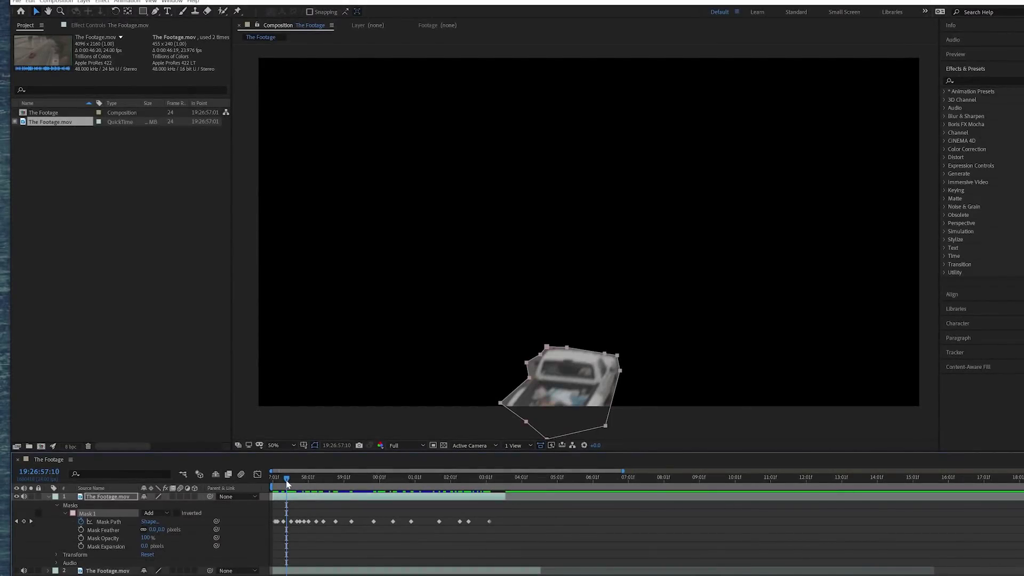
drag(287, 482, 317, 472)
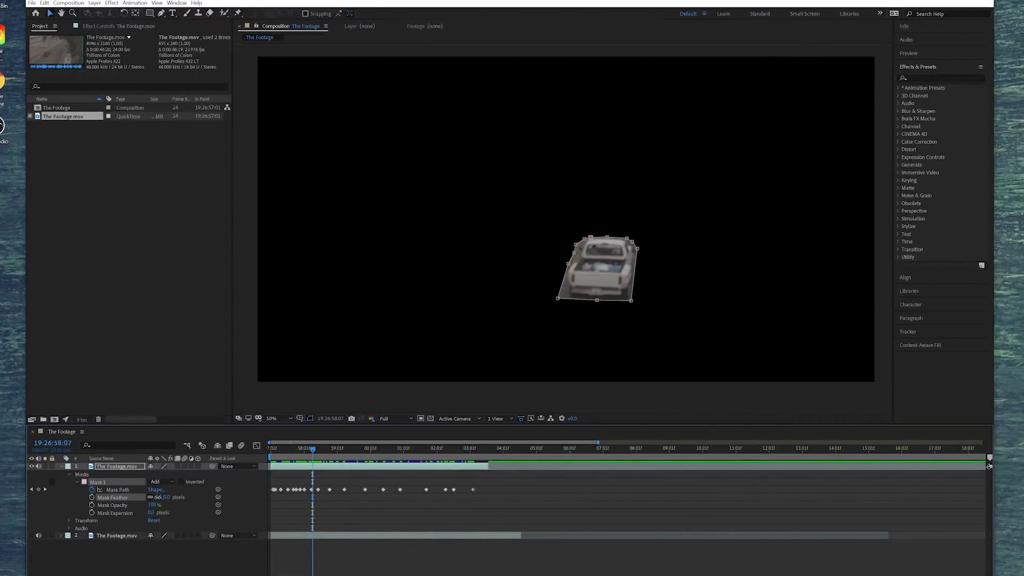
Step: Raise Mask 1's feather to about 58, then 77 pixels, checking the soft edge across the shot
drag(158, 497, 163, 497)
click(426, 482)
scroll(560, 234, up, 2)
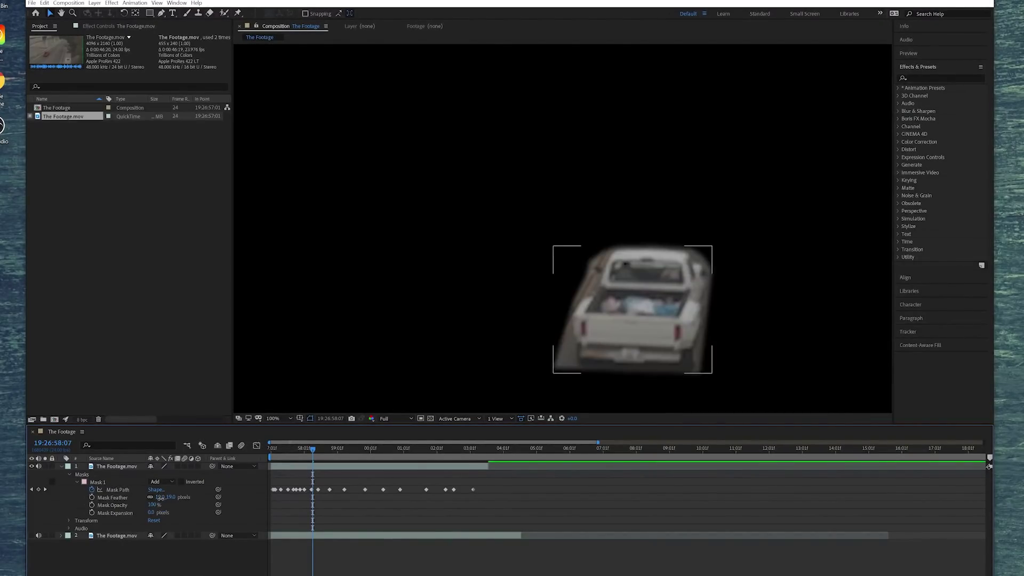
drag(160, 497, 179, 500)
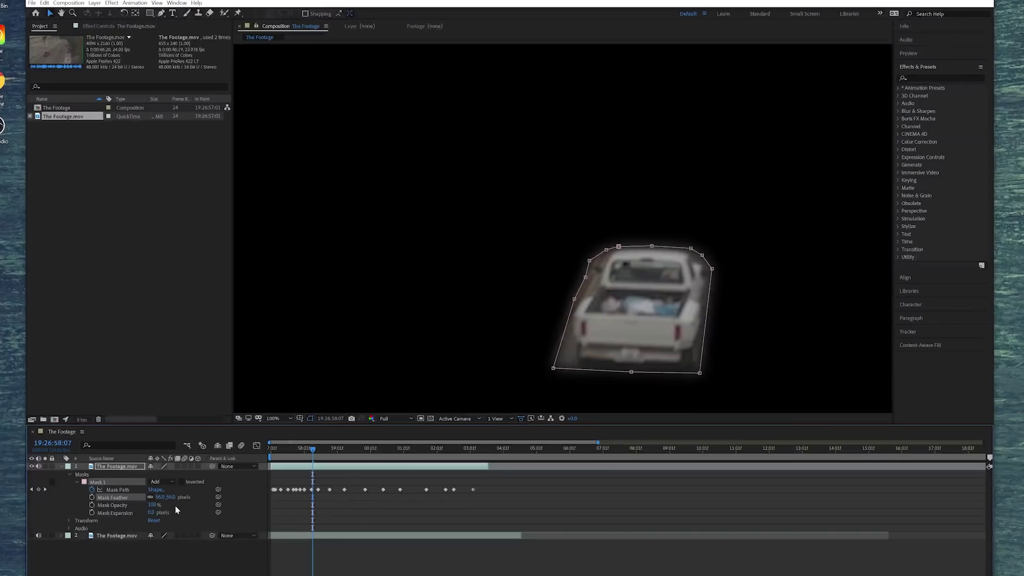
click(208, 495)
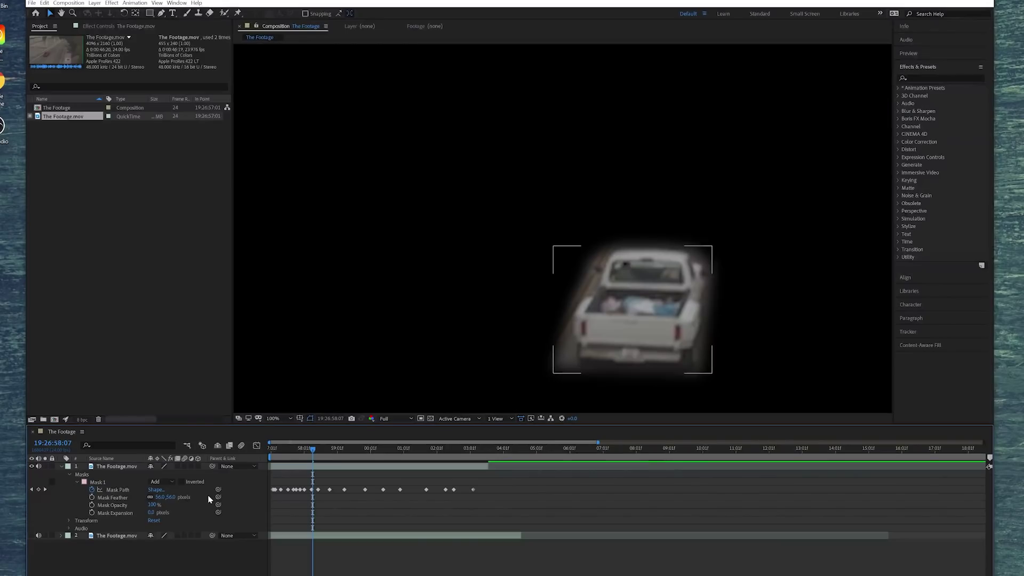
mouse_move(313, 450)
mouse_down()
mouse_move(291, 450)
mouse_move(323, 451)
mouse_up()
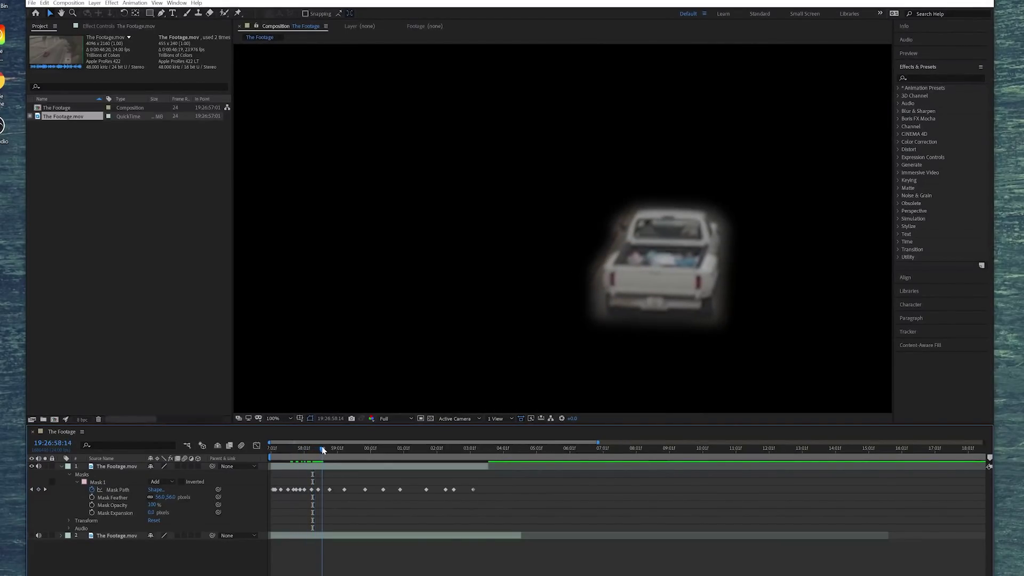
click(161, 497)
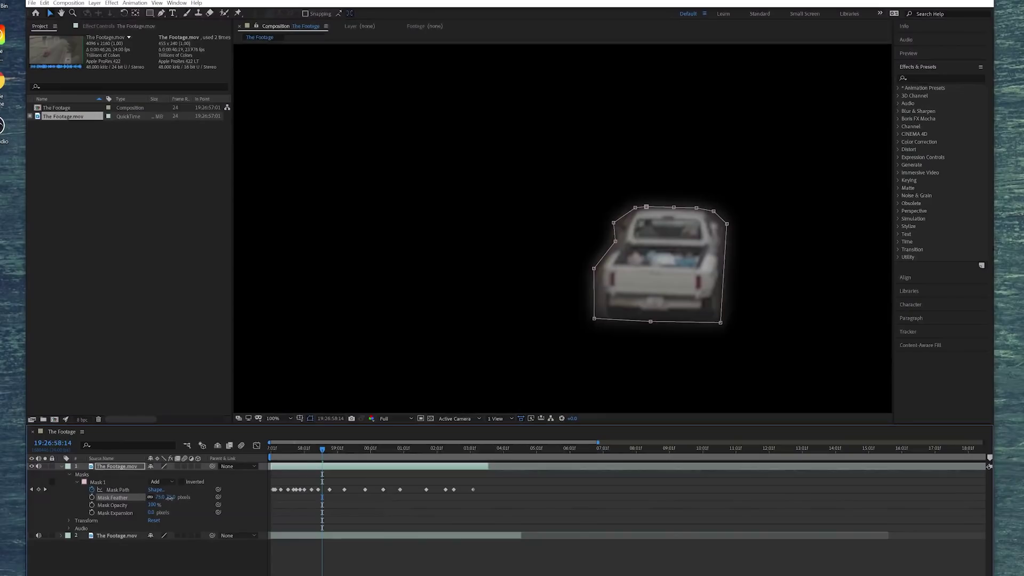
drag(168, 497, 169, 496)
click(235, 494)
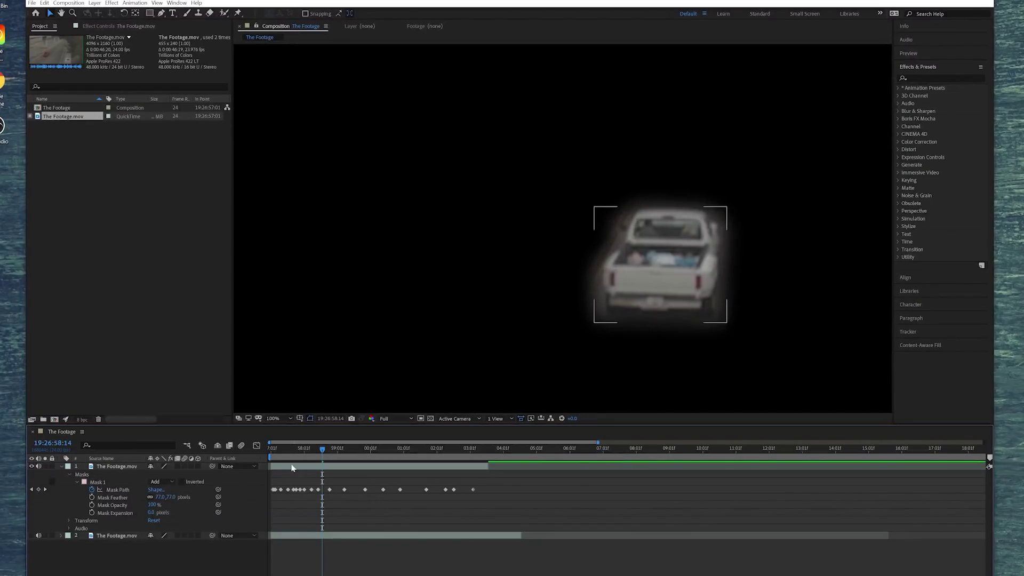
drag(291, 451, 320, 454)
key(comma)
Step: Turn the road footage layer back on and check the masked truck over it
click(31, 535)
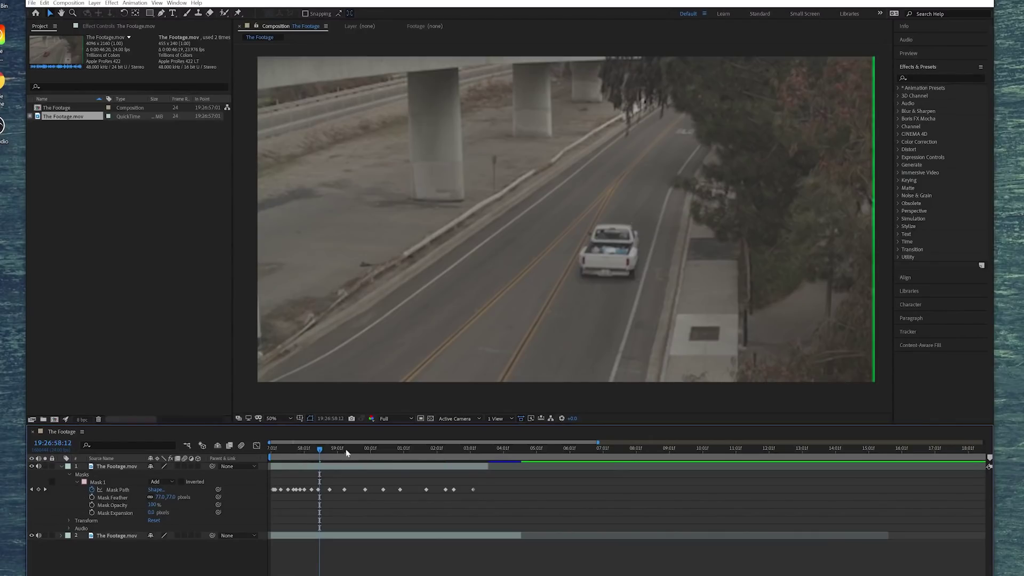
mouse_move(320, 452)
mouse_down()
mouse_move(267, 452)
mouse_move(421, 452)
mouse_move(282, 465)
mouse_move(326, 458)
mouse_up()
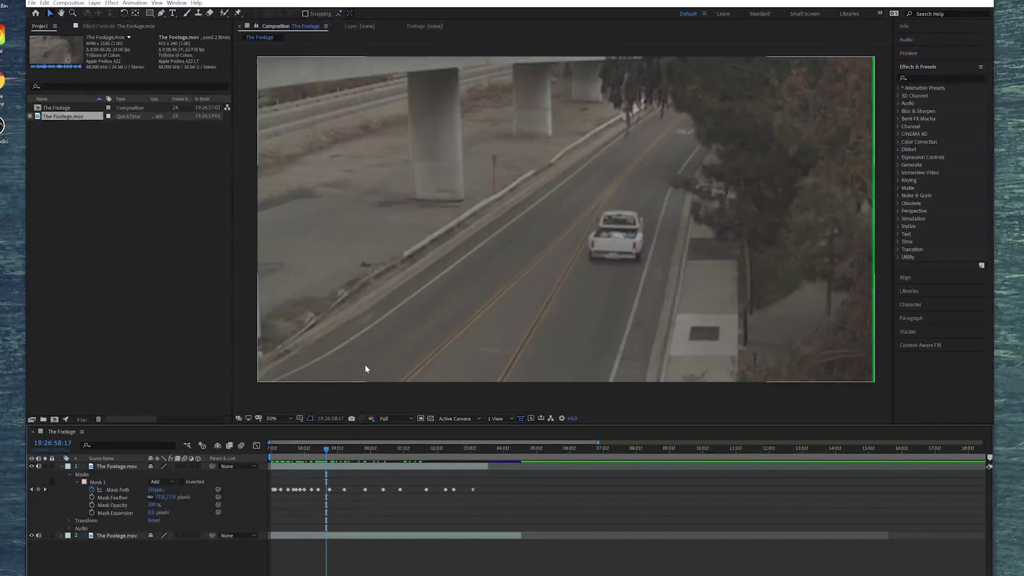
click(120, 466)
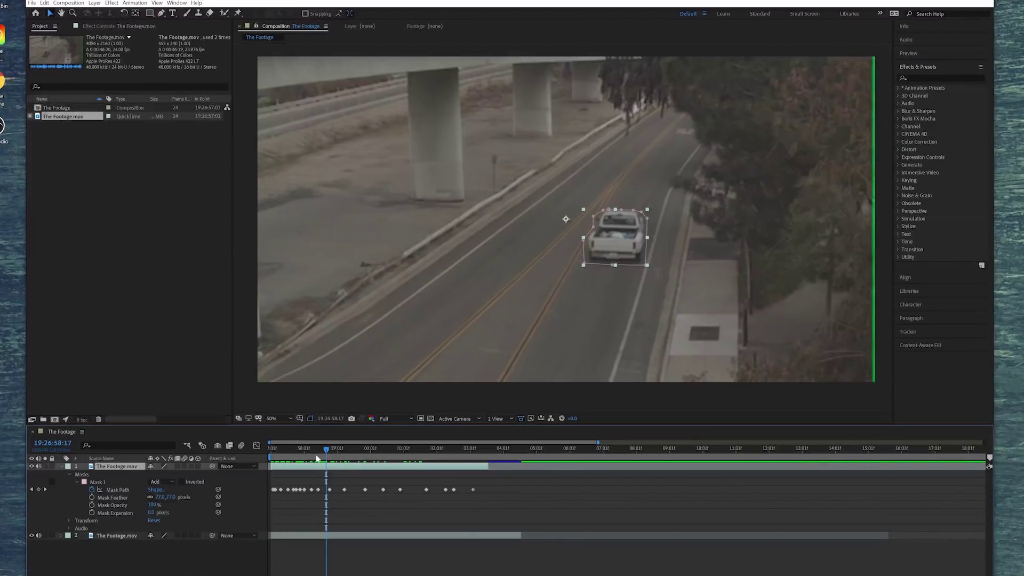
mouse_move(322, 454)
mouse_down()
mouse_move(272, 467)
mouse_move(312, 449)
mouse_up()
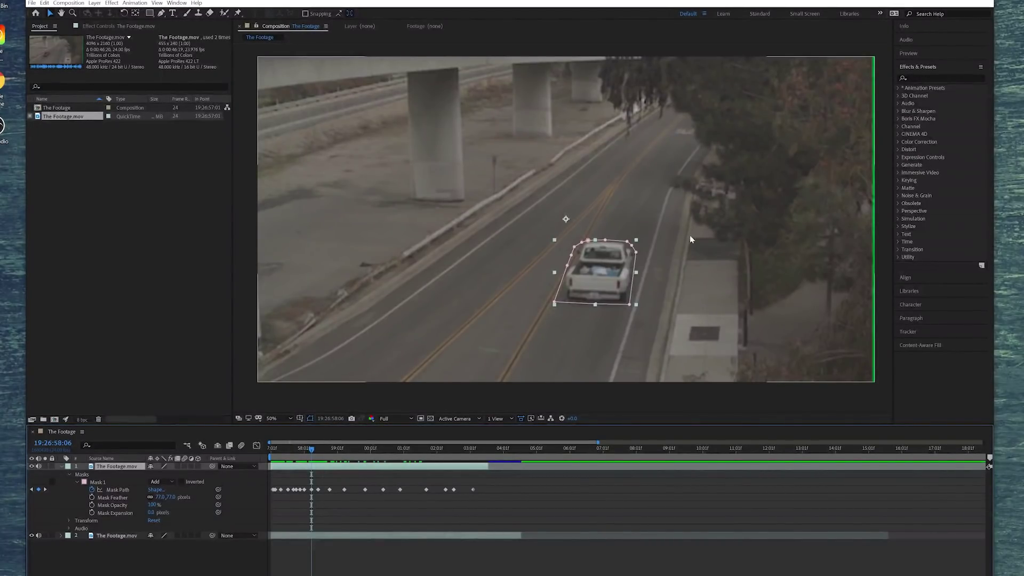
drag(312, 451, 272, 464)
Step: Review the mask fit from the shot's start, then duplicate the masked truck layer with Ctrl+D
key(k)
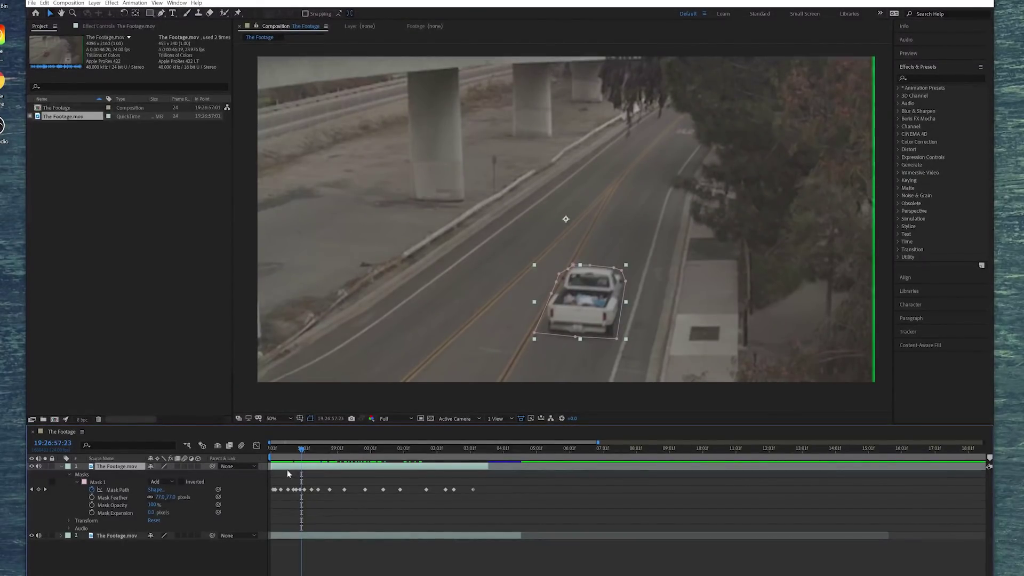
drag(301, 450, 281, 463)
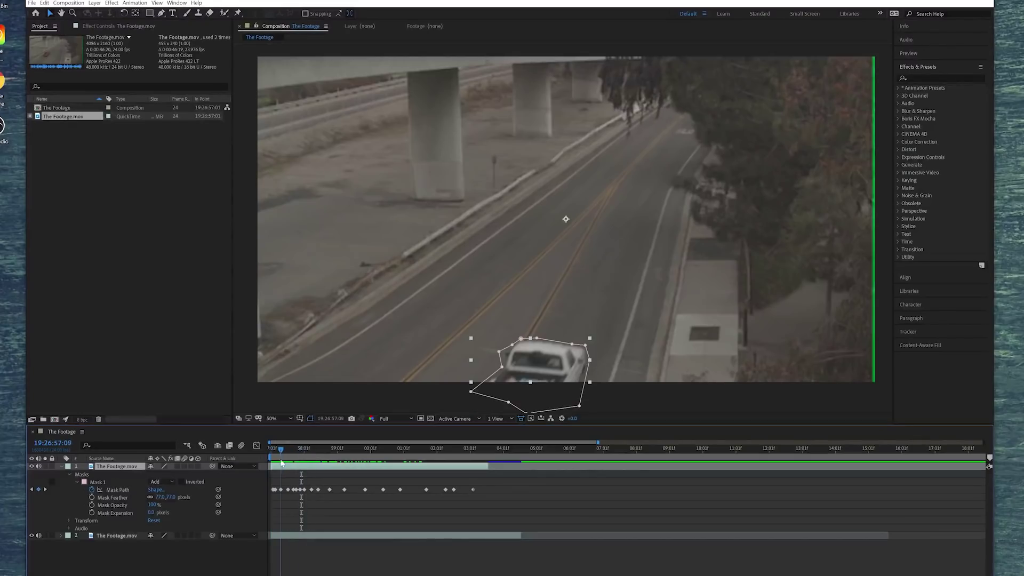
click(282, 519)
key(Home)
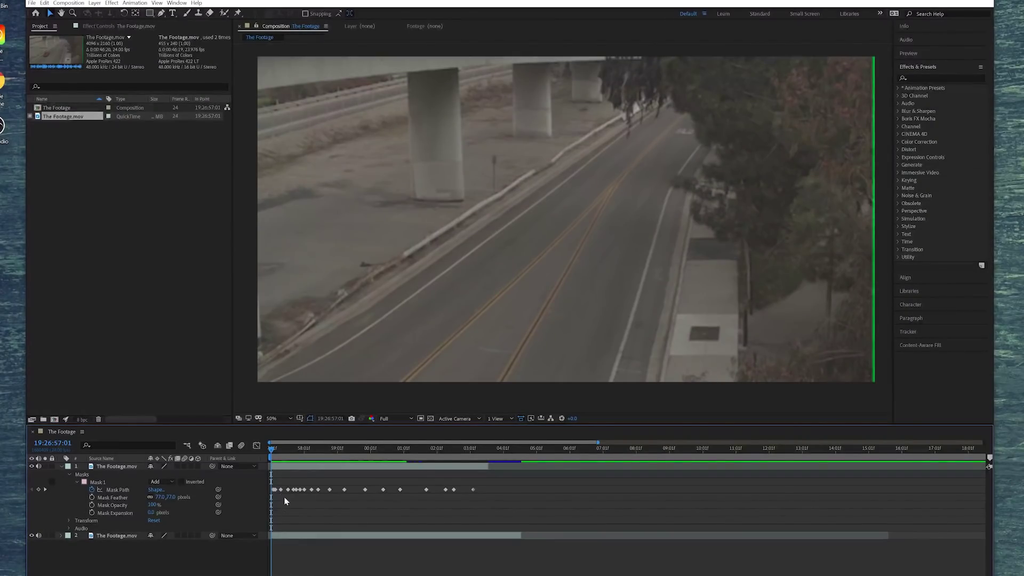
drag(272, 448, 300, 449)
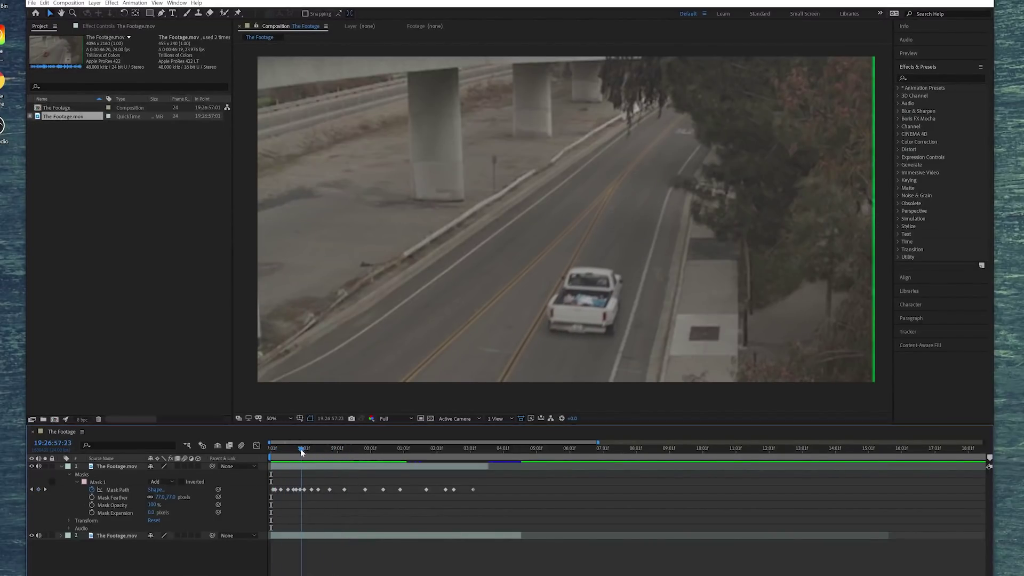
click(114, 467)
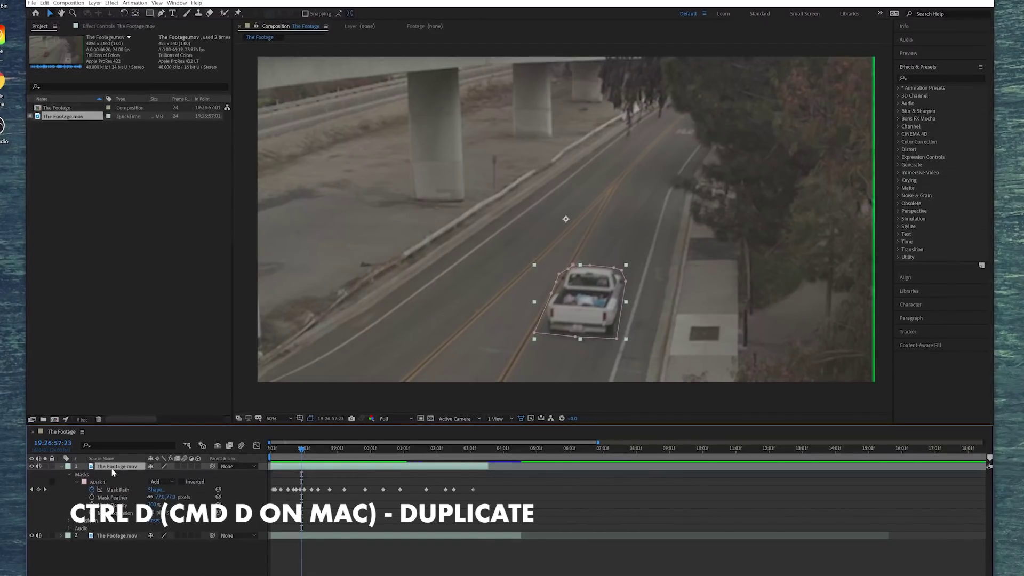
key(ctrl+d)
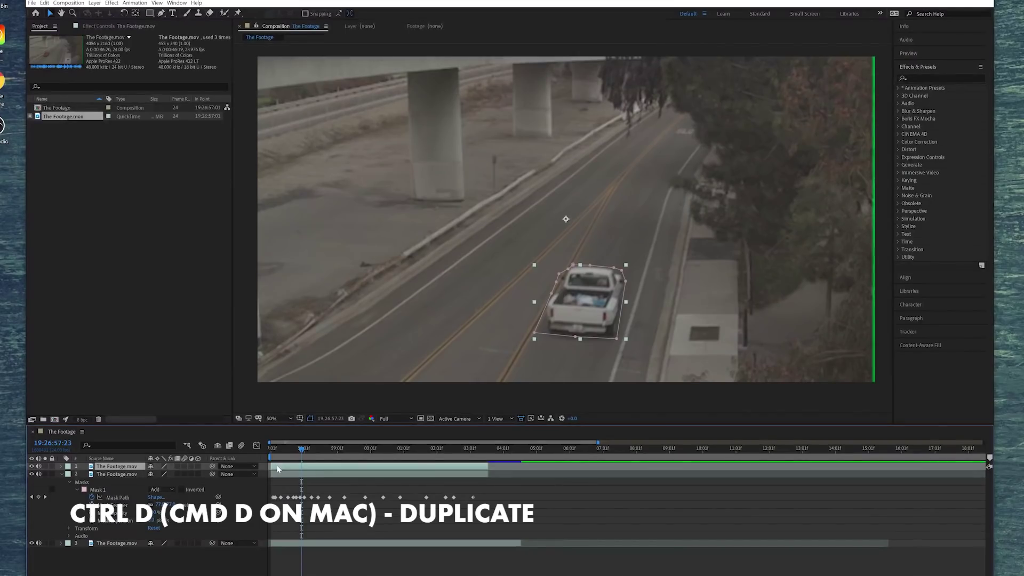
Step: Offset the duplicated truck layer slightly later so a second truck trails, then return to the start
drag(277, 465, 298, 465)
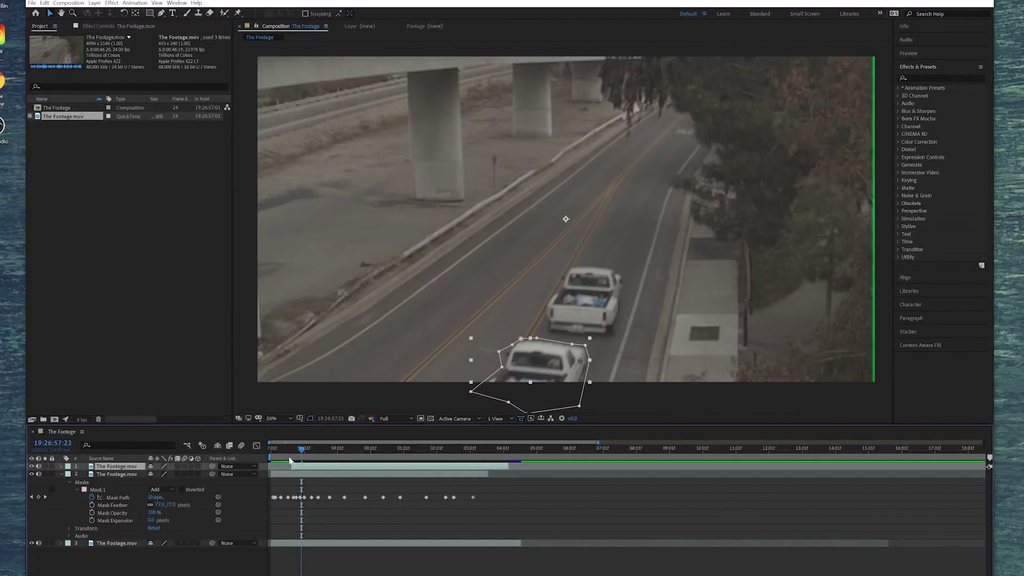
drag(289, 461, 263, 455)
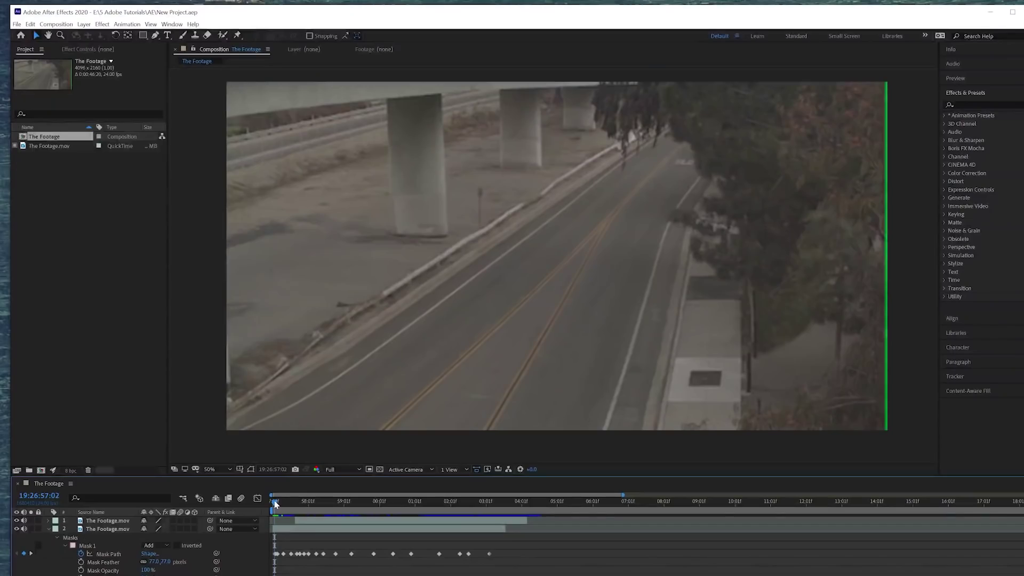
Step: Preview the two-truck convoy, then expand the properties of both truck layers
key(space)
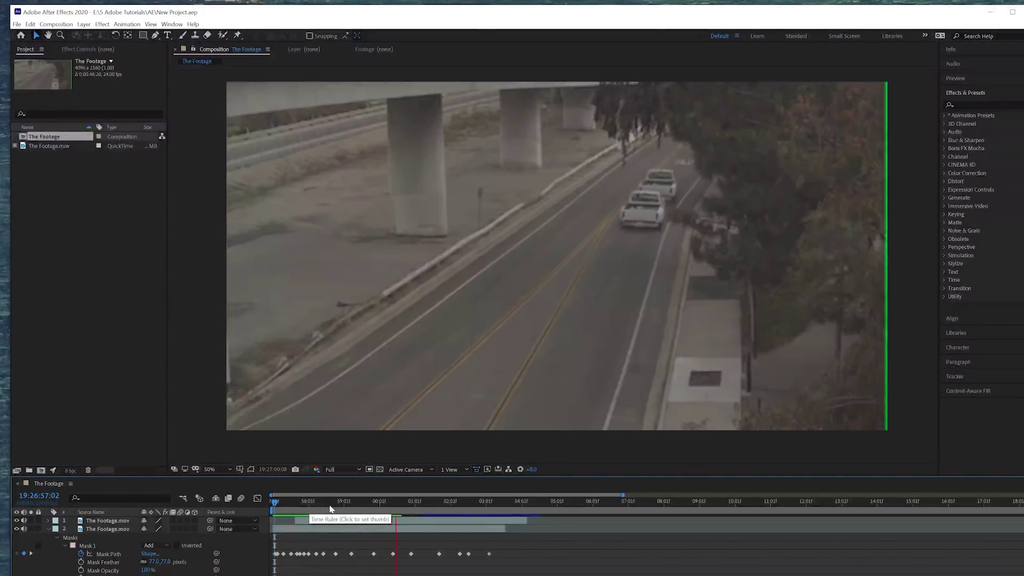
drag(414, 503, 353, 509)
click(84, 546)
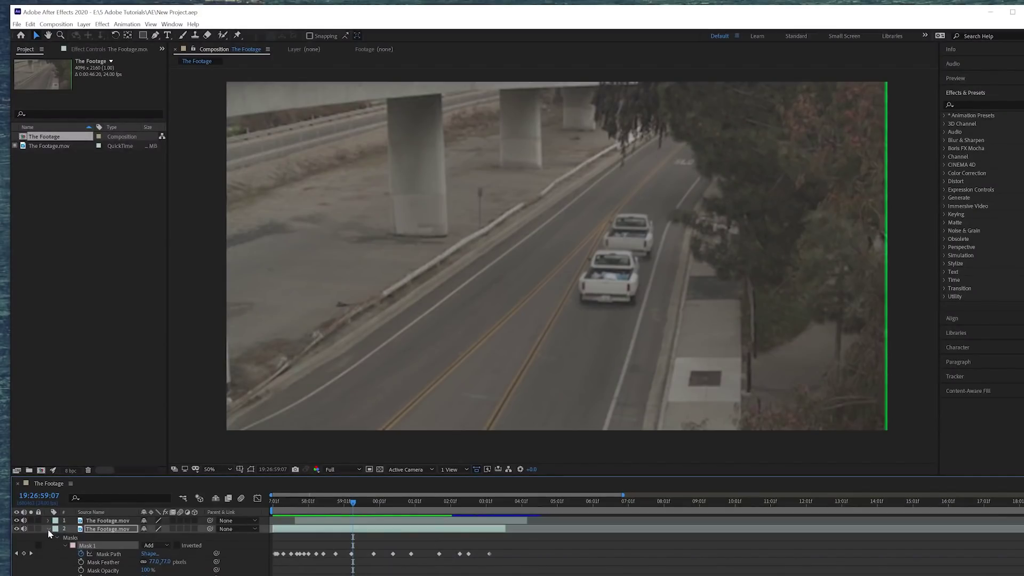
click(48, 529)
click(48, 521)
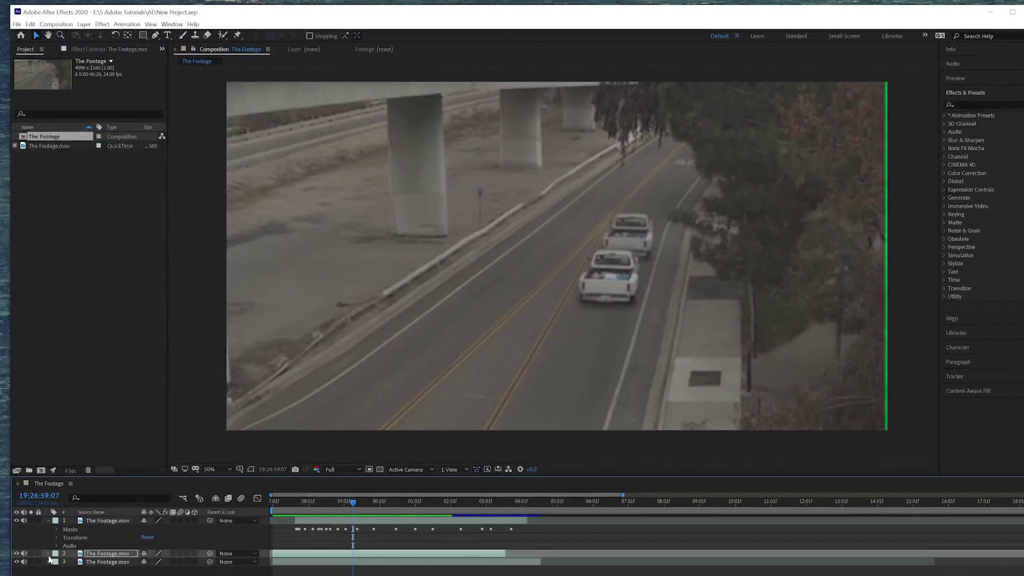
click(49, 554)
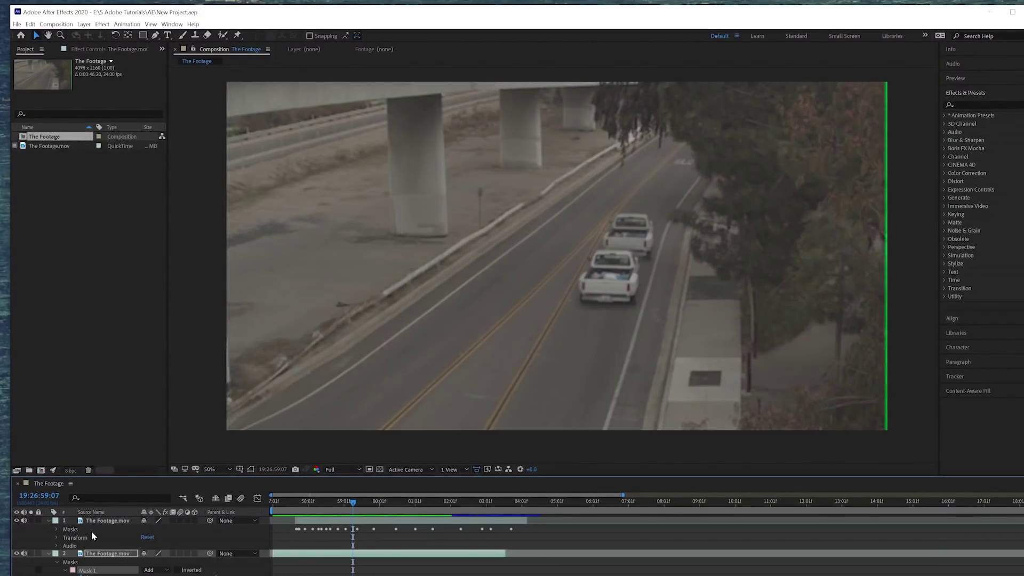
click(76, 530)
click(95, 568)
Step: Reveal Mask 1's path, feather, opacity and expansion settings on The Footage.mov layer
click(81, 529)
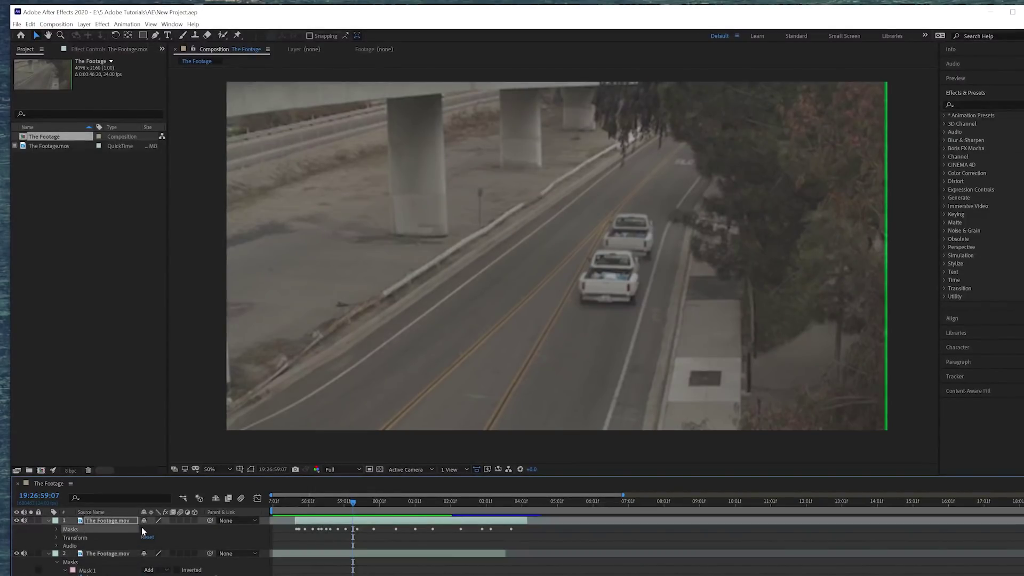
mouse_move(361, 513)
mouse_down()
mouse_move(291, 506)
mouse_move(344, 504)
mouse_up()
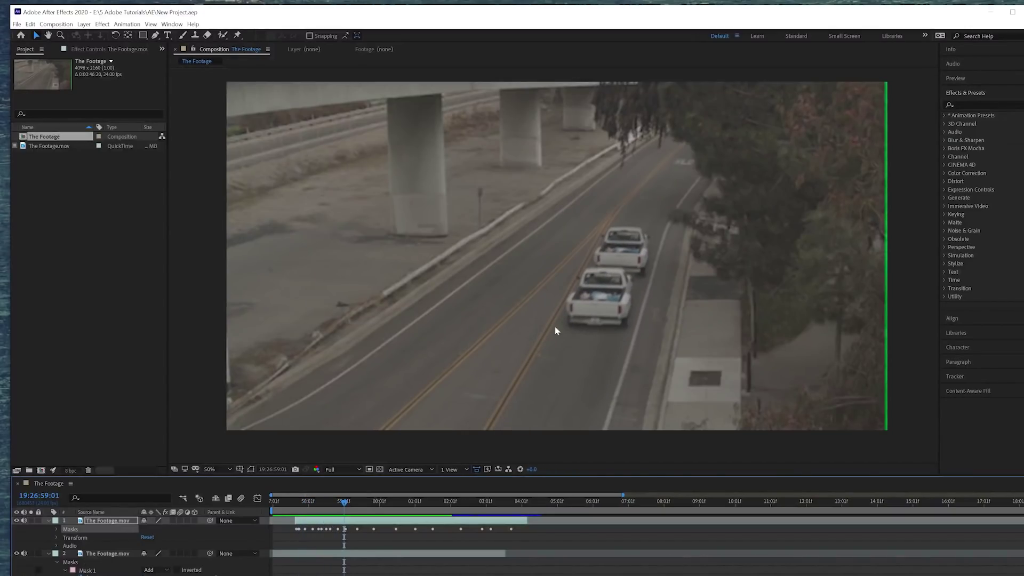
click(56, 529)
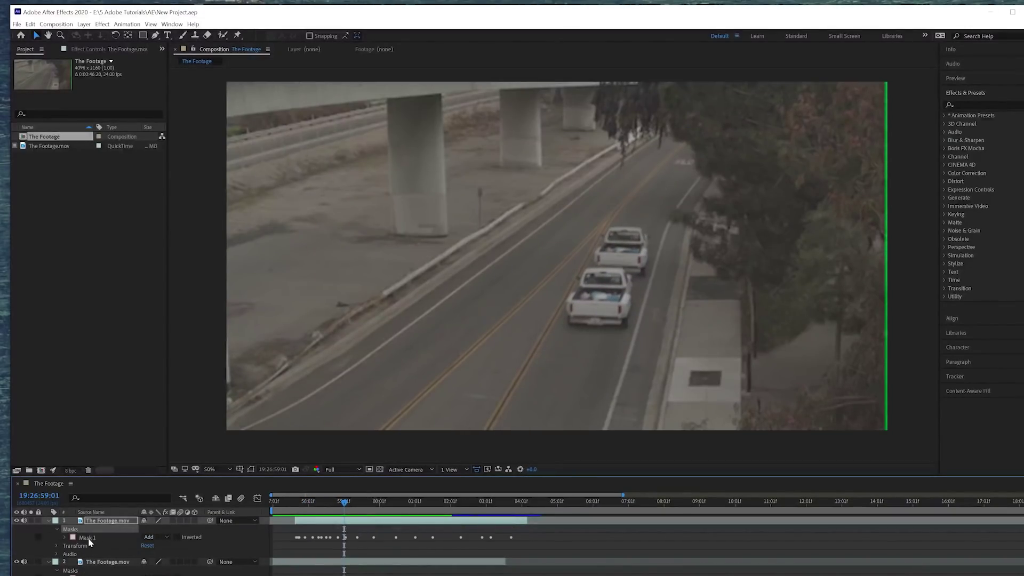
click(90, 539)
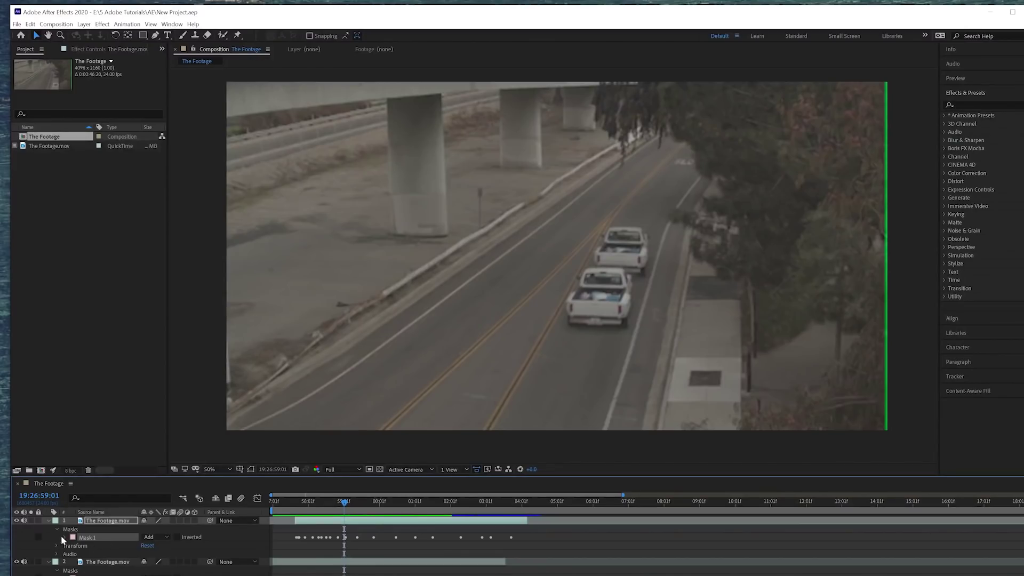
click(64, 538)
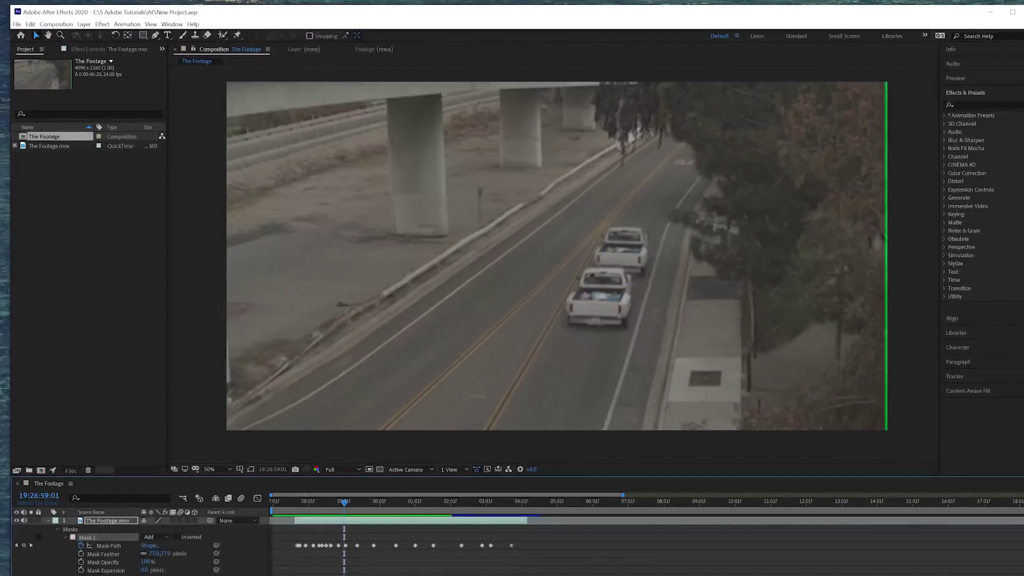
key(ctrl+shift+a)
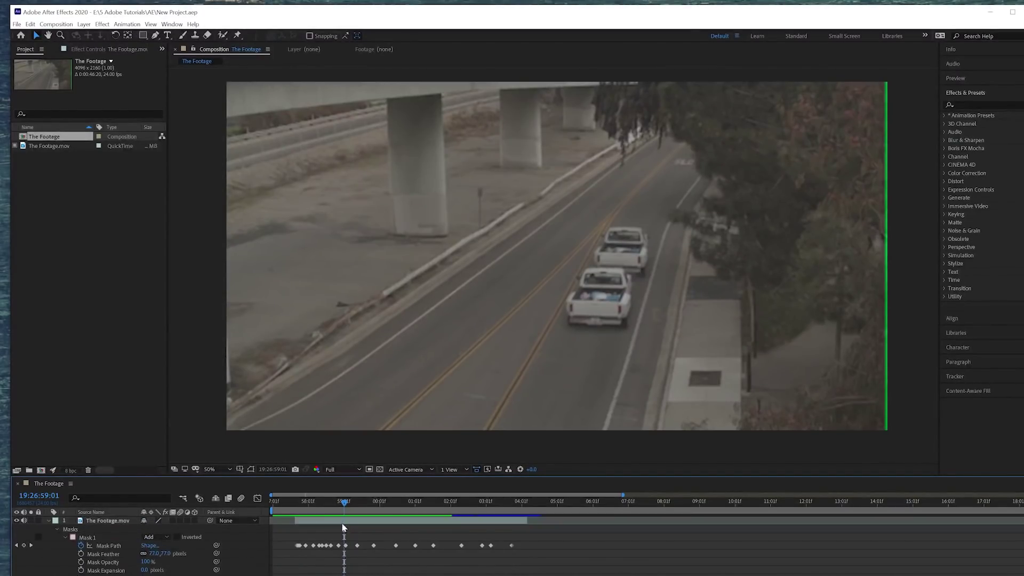
Step: Move the playhead near 58:15 and show Mask 1's outline around the truck
mouse_move(338, 509)
mouse_down()
mouse_move(304, 509)
mouse_move(345, 509)
mouse_move(329, 506)
mouse_up()
click(84, 538)
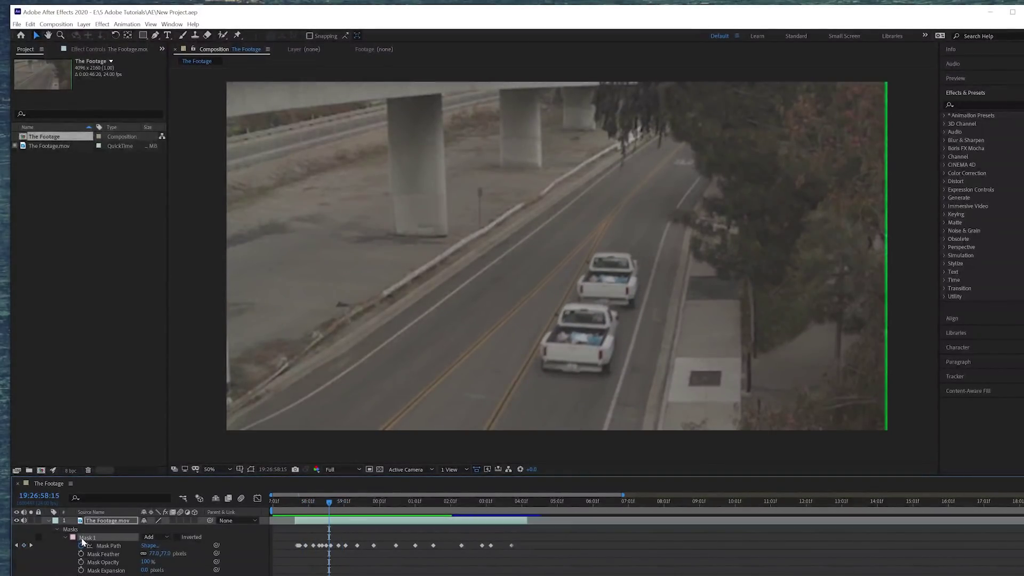
click(251, 468)
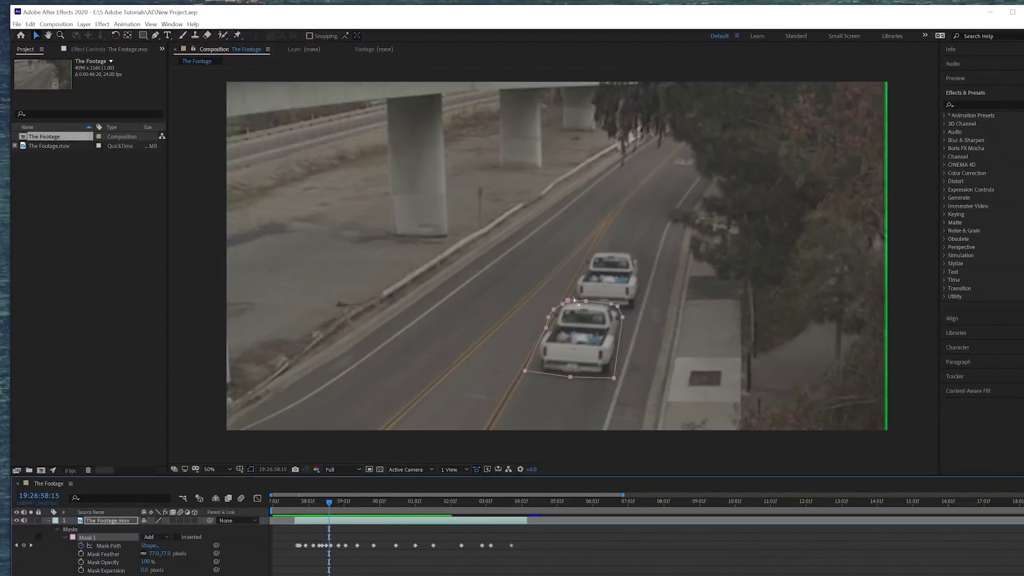
click(103, 569)
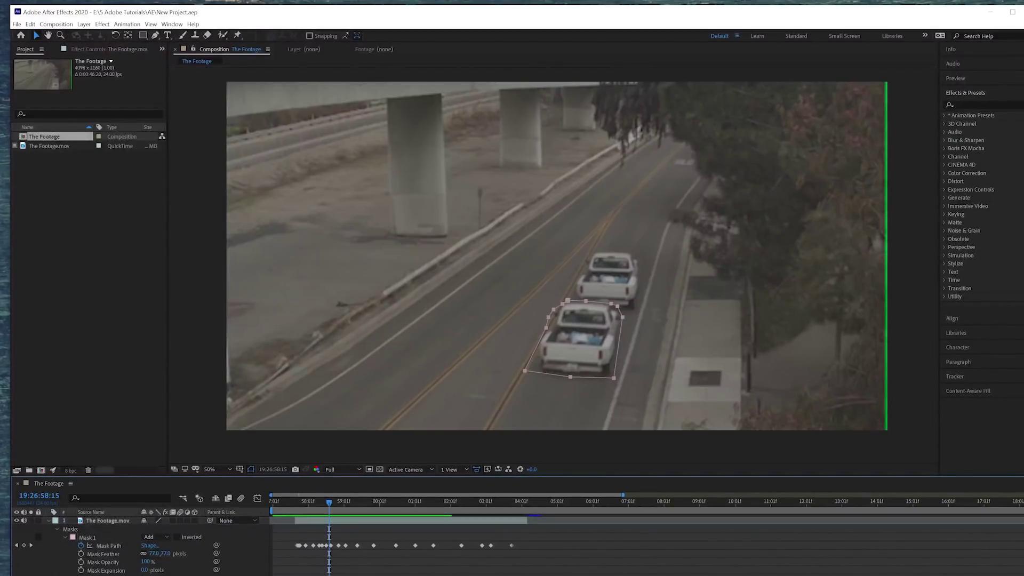
click(97, 540)
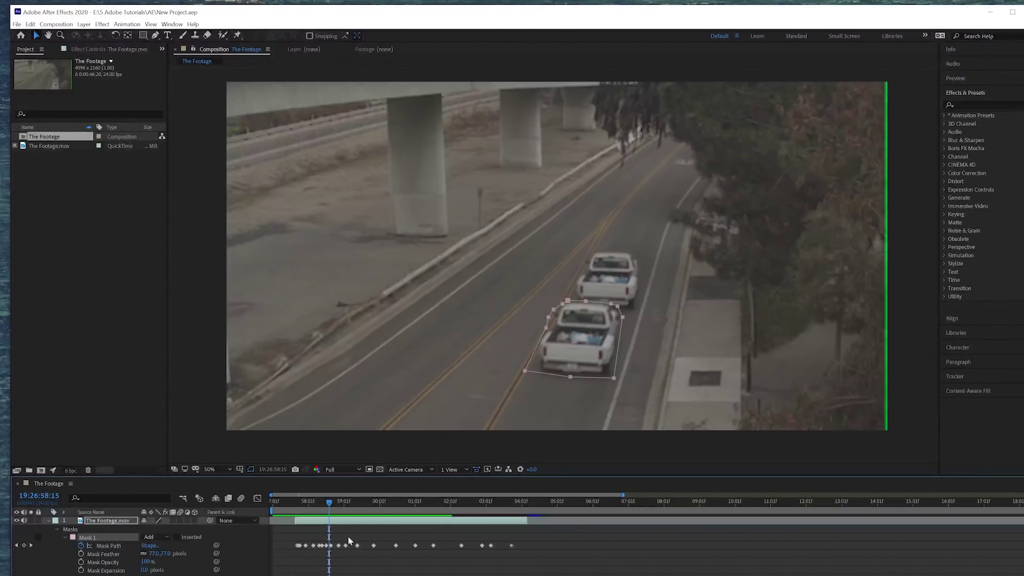
mouse_move(329, 502)
mouse_down()
mouse_move(309, 502)
mouse_move(340, 501)
mouse_up()
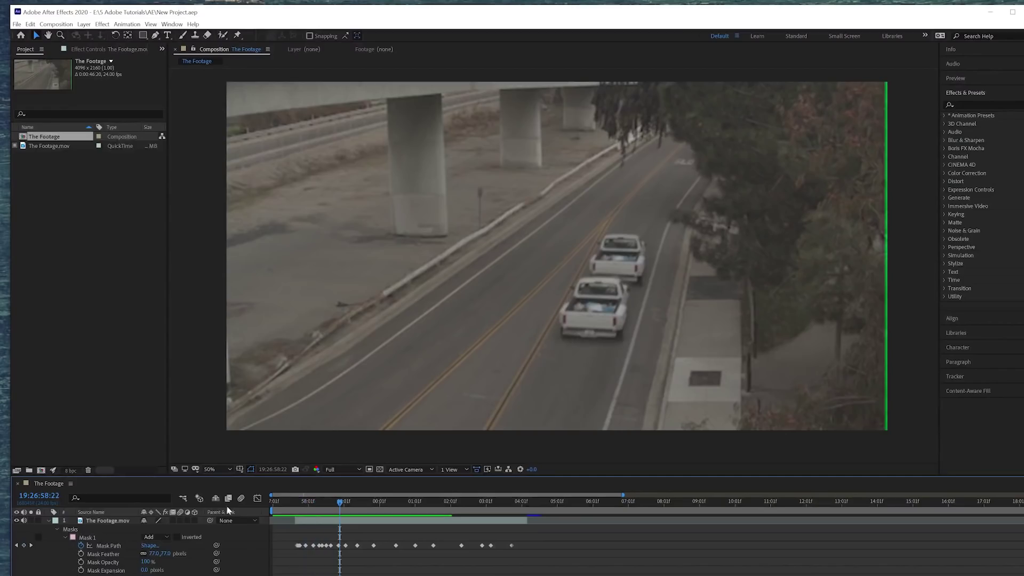
Step: Duplicate the masked truck layer twice, offsetting each copy later in time
key(ctrl+d)
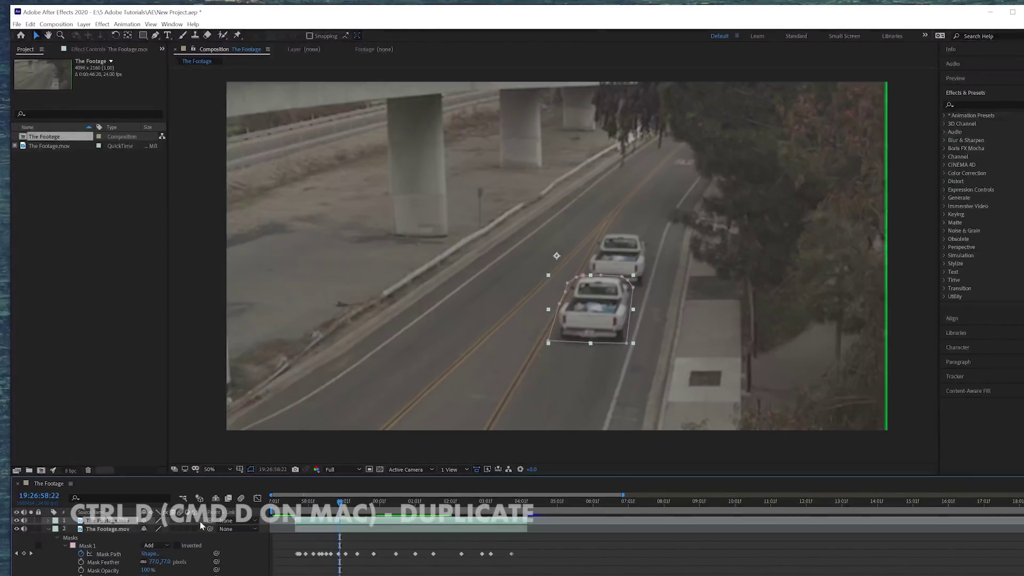
drag(315, 521, 274, 502)
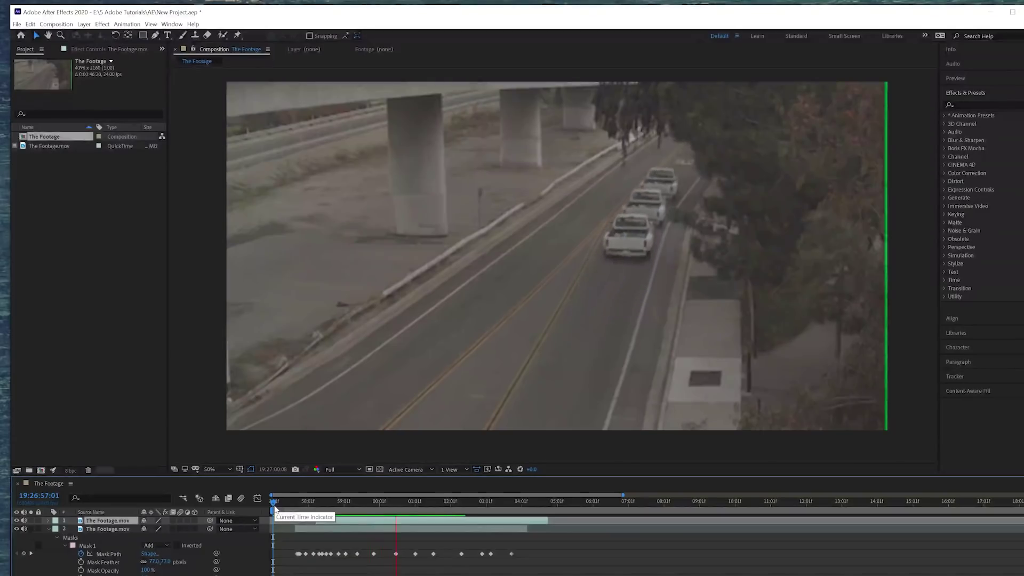
right_click(120, 528)
click(118, 522)
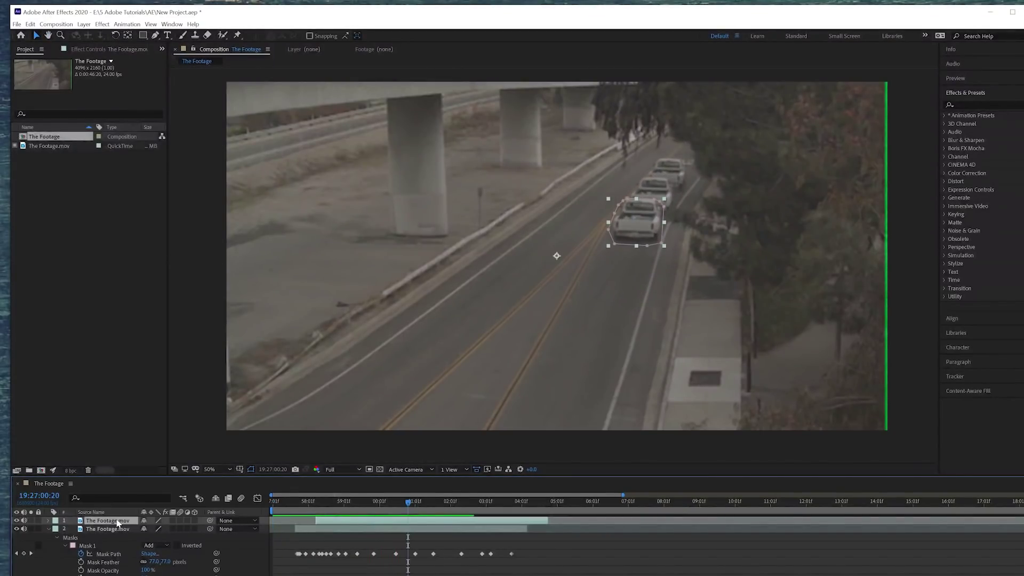
key(ctrl+d)
drag(325, 522, 347, 522)
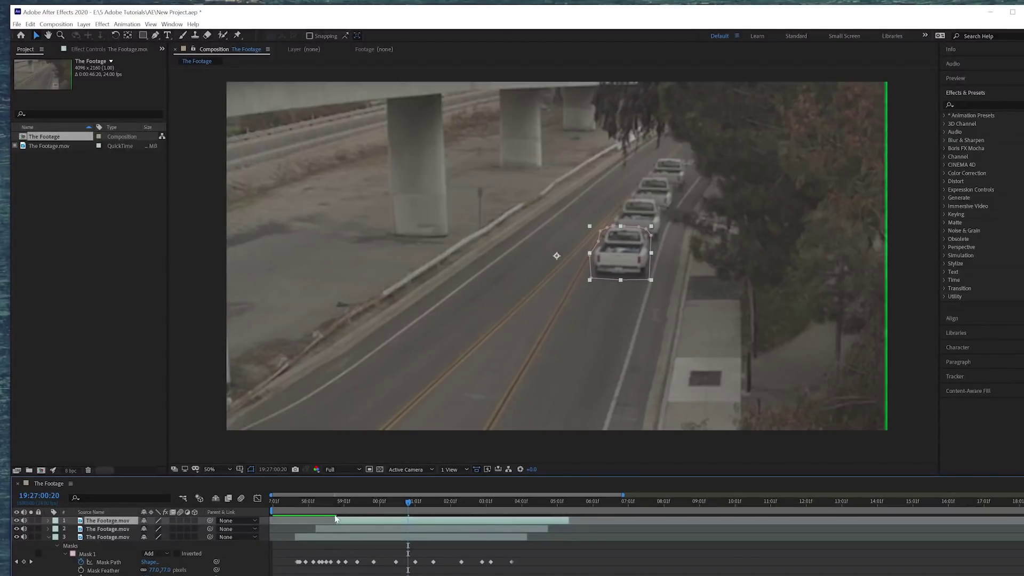
Step: Make further duplicates of the top truck layer, pushing each new copy further right
key(Home)
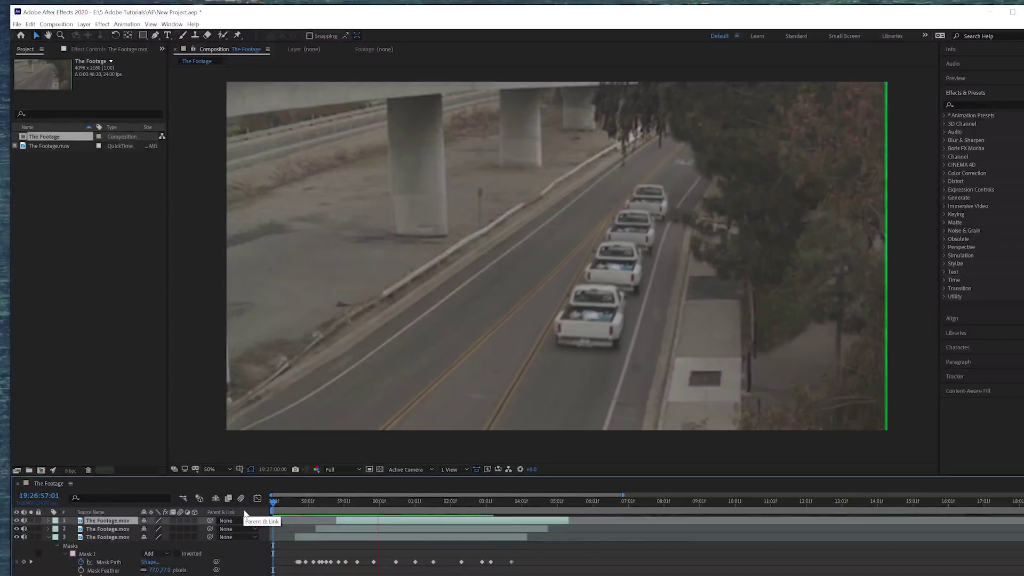
click(356, 522)
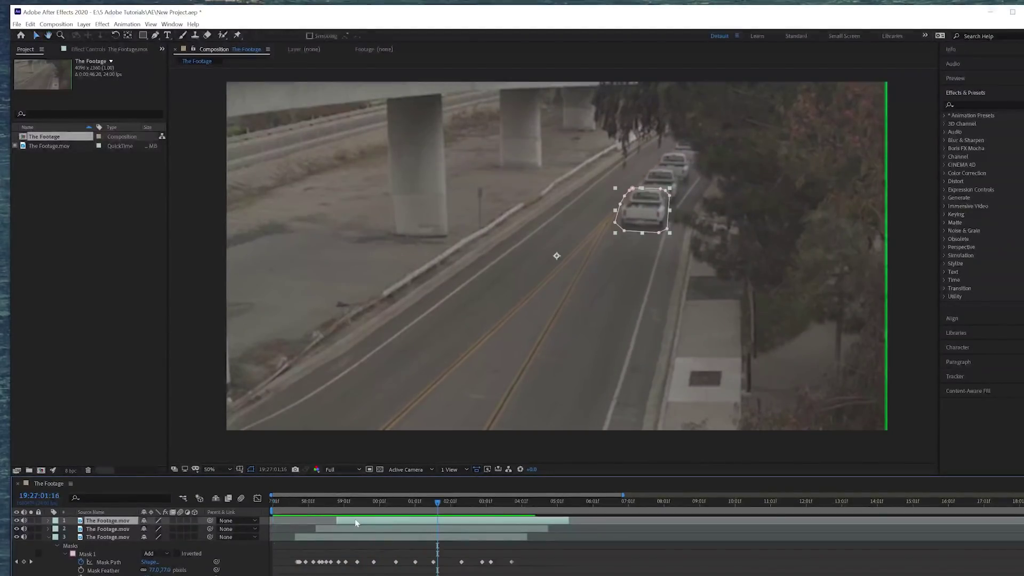
key(ctrl+d)
drag(355, 522, 499, 520)
key(ctrl+d)
key(ctrl+d)
key(ctrl+d)
key(ctrl+d)
key(ctrl+d)
key(ctrl+d)
key(ctrl+d)
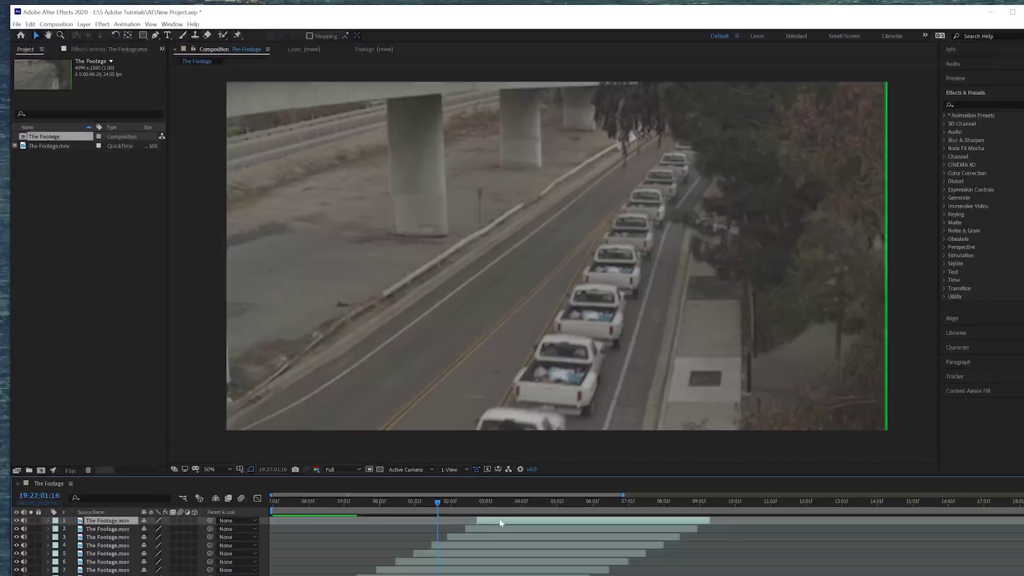
key(Home)
key(space)
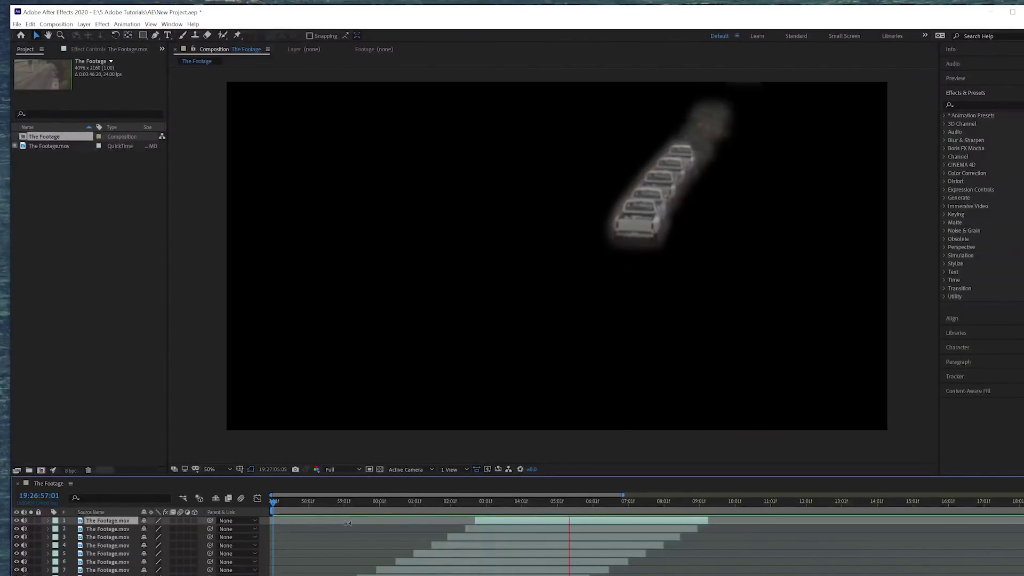
click(521, 502)
drag(523, 509, 490, 515)
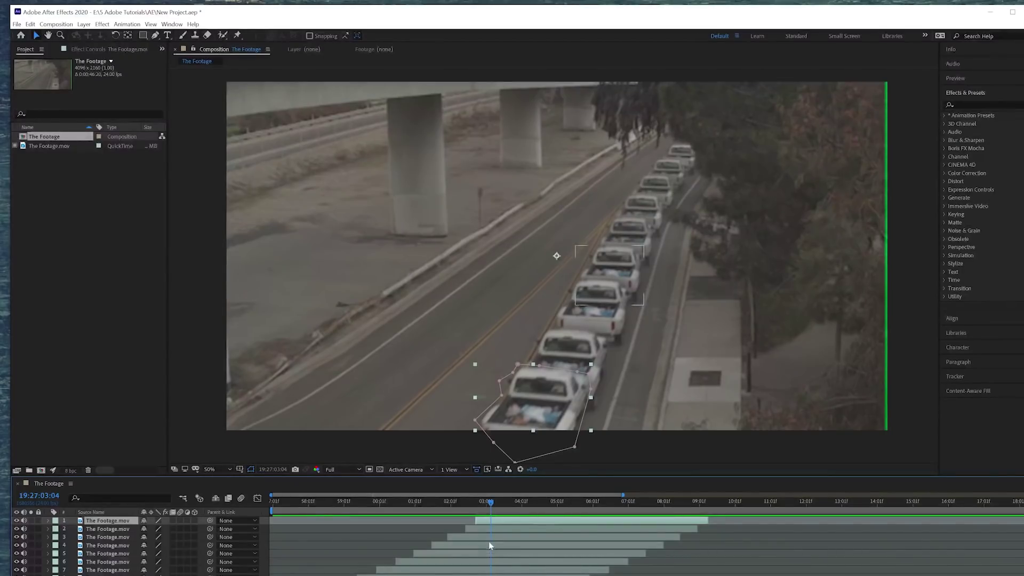
key(ctrl+grave)
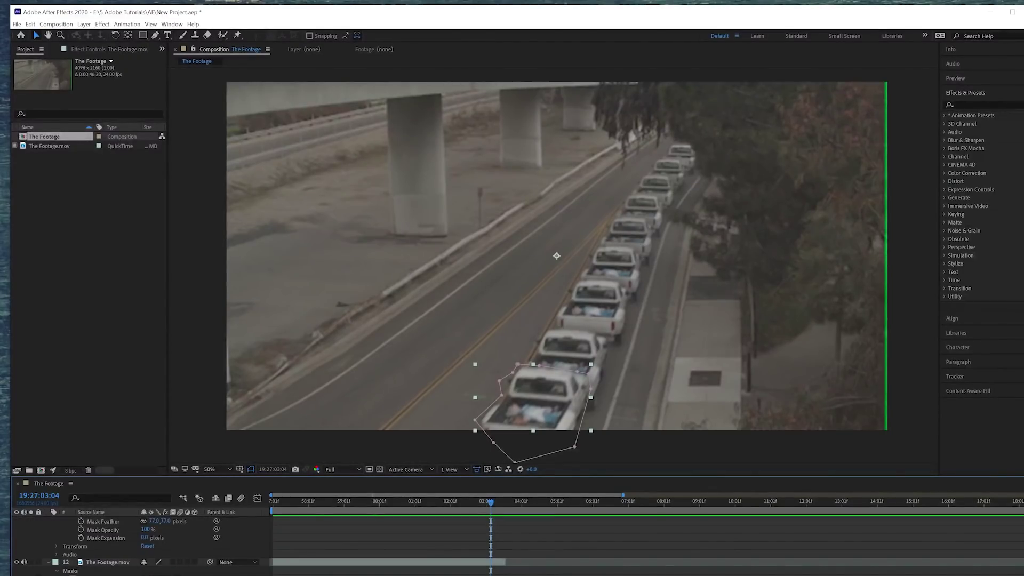
key(Delete)
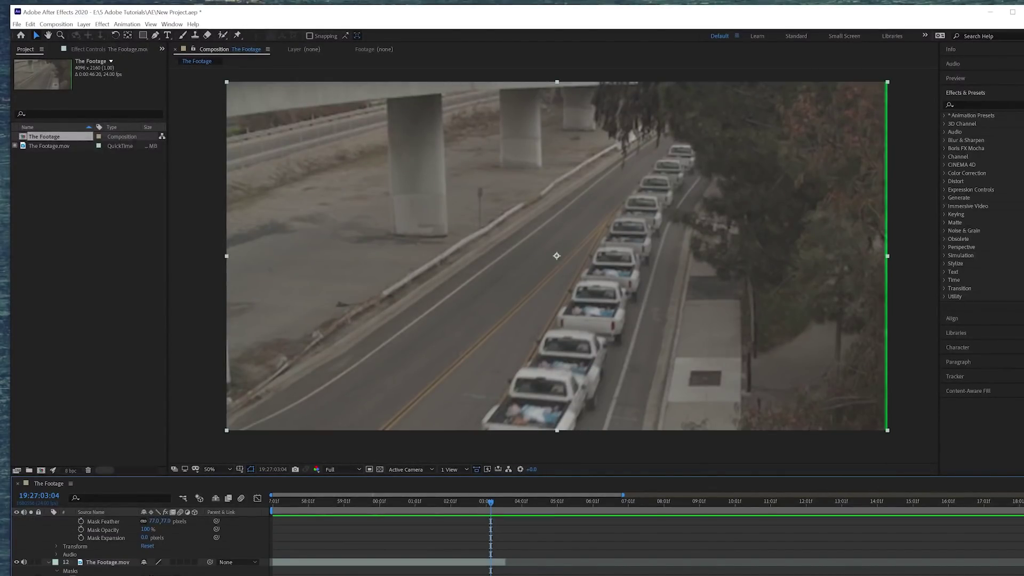
scroll(139, 542, down, 1)
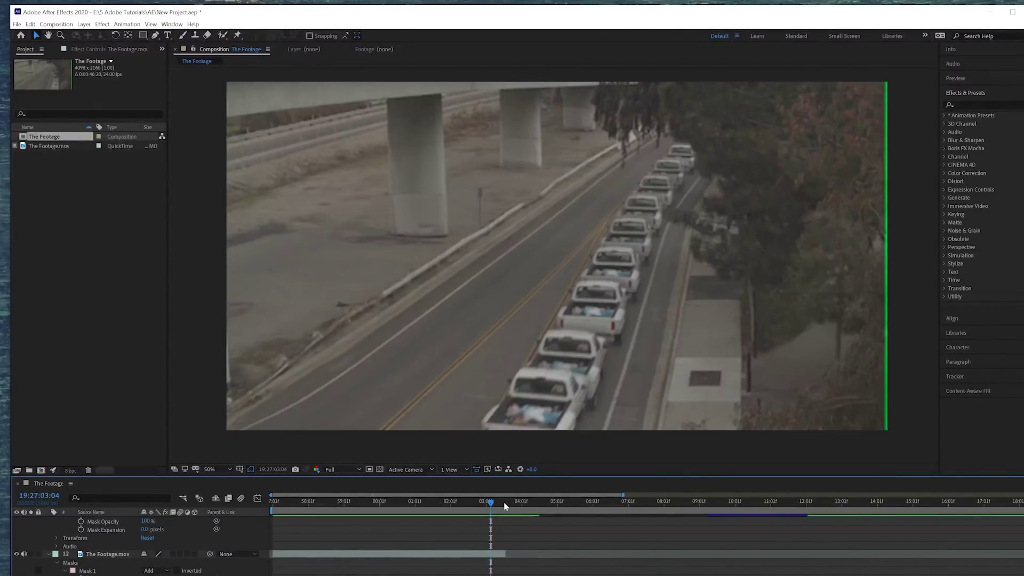
drag(505, 506, 188, 526)
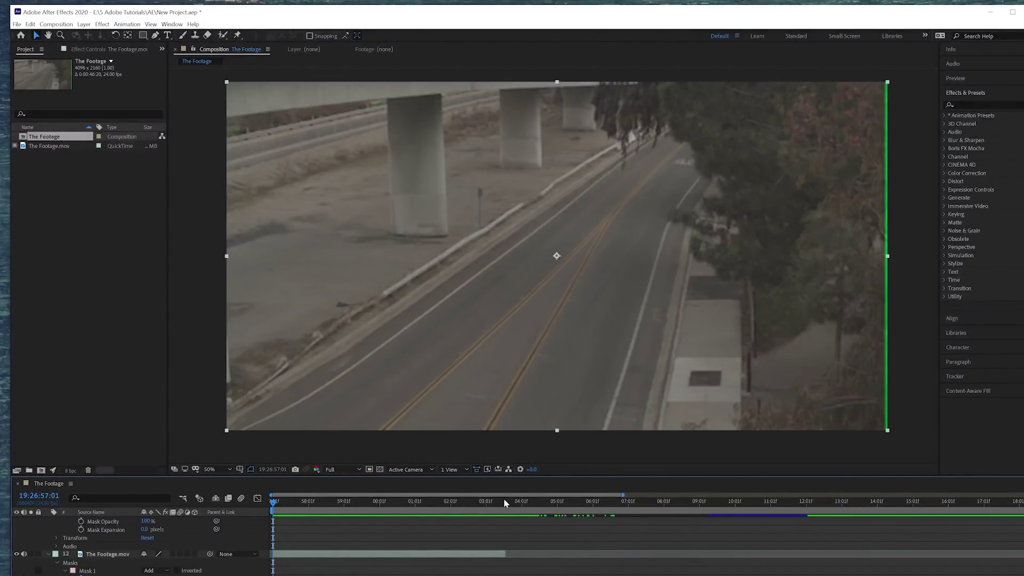
drag(505, 502, 261, 513)
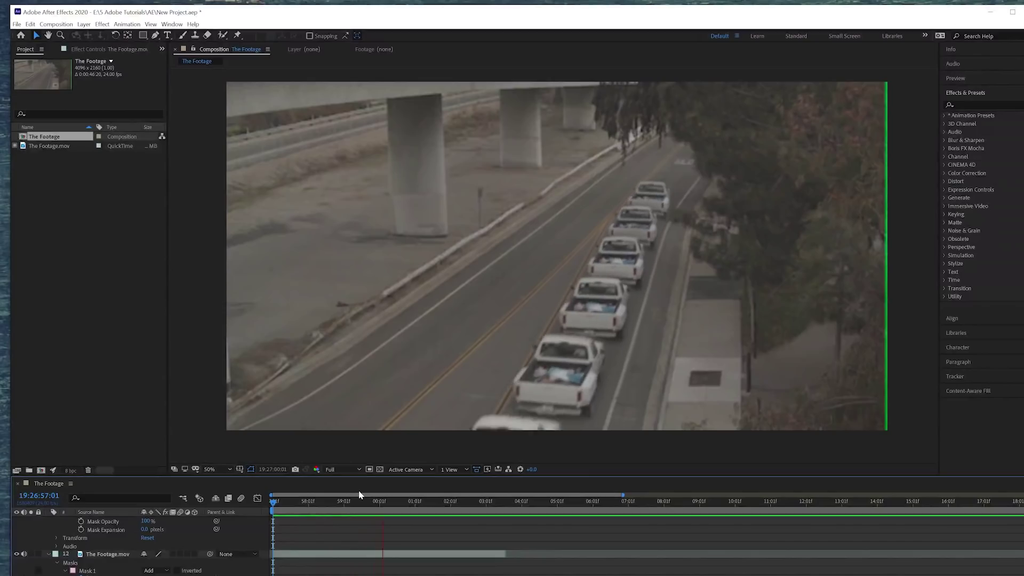
key(space)
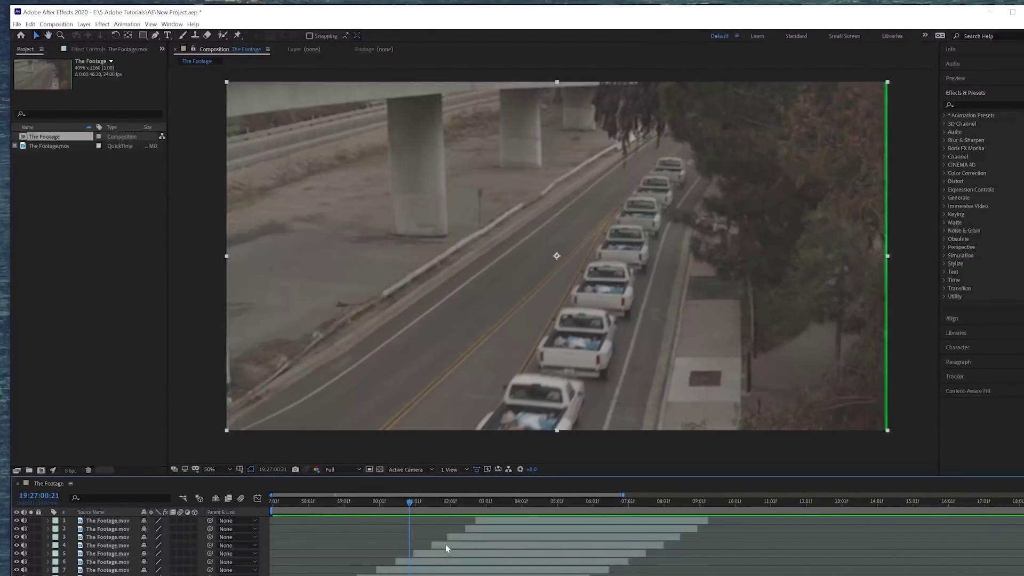
Step: Shift the truck copies on layers 4 and 3 later, then preview and stop around 05:15
drag(446, 545, 530, 525)
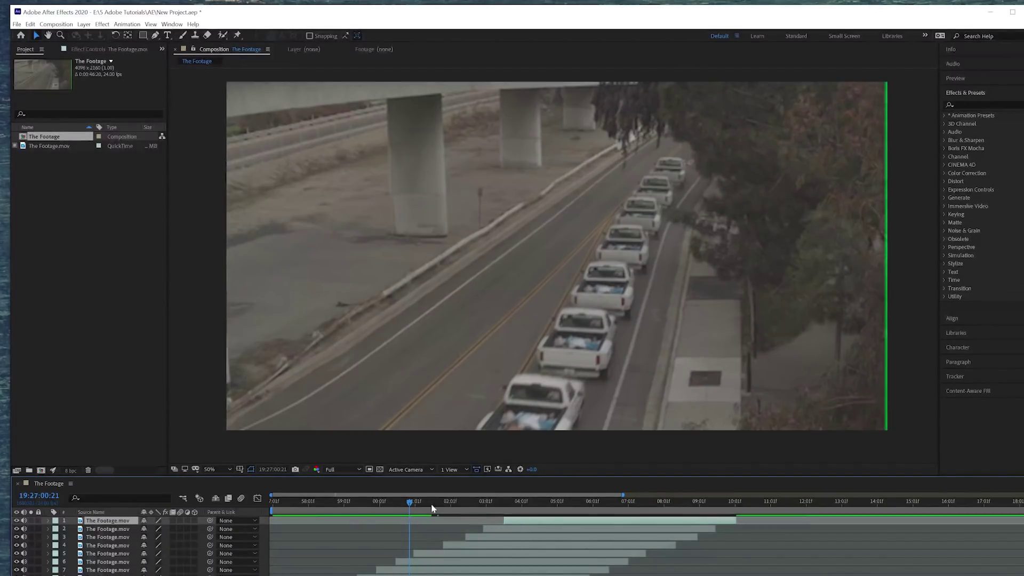
drag(432, 506, 300, 505)
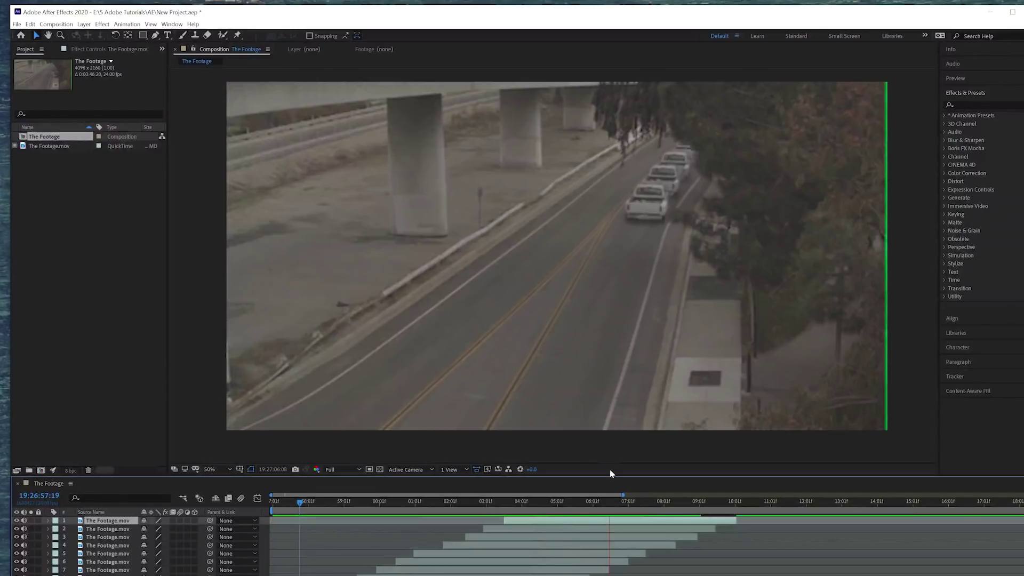
click(579, 502)
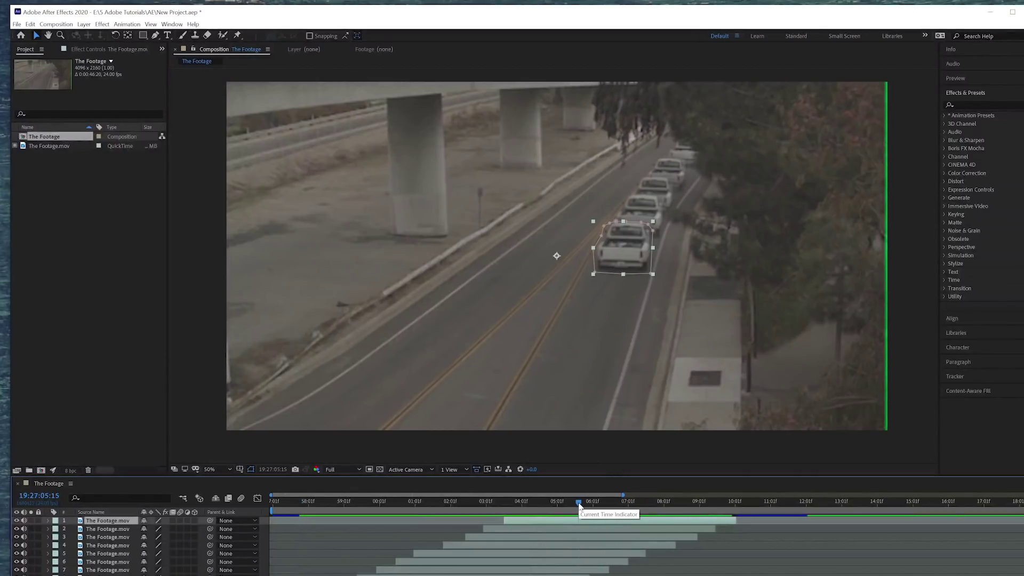